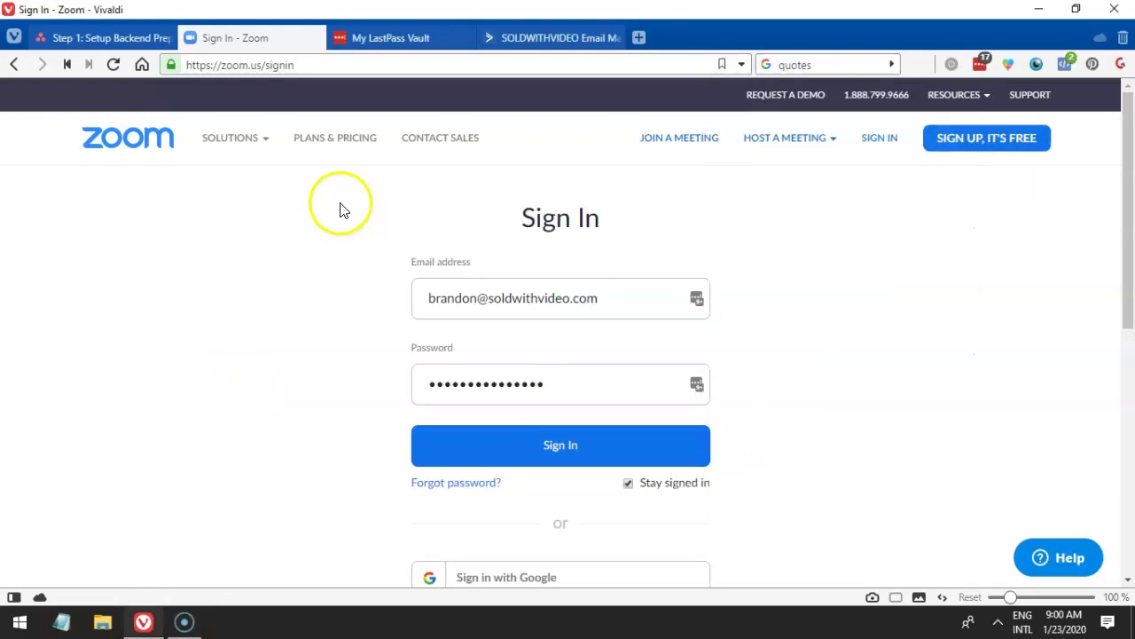
# - Review the Step 1 backend prep task and its In Zoom section in Asana
pyautogui.click(102, 38)
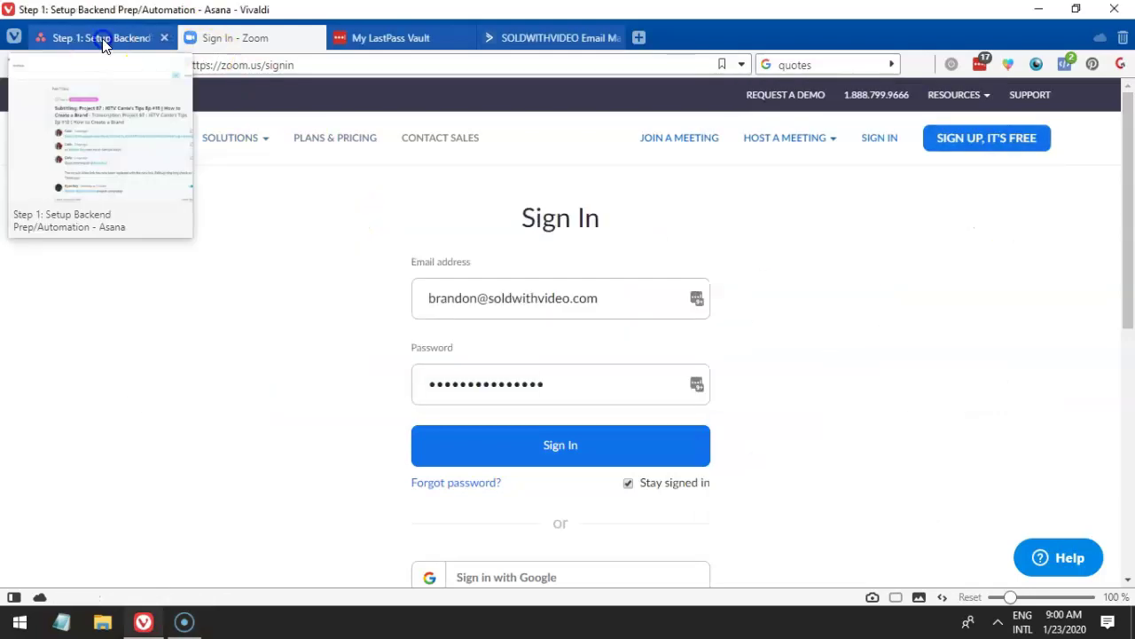
pyautogui.scroll(2, 325, 274)
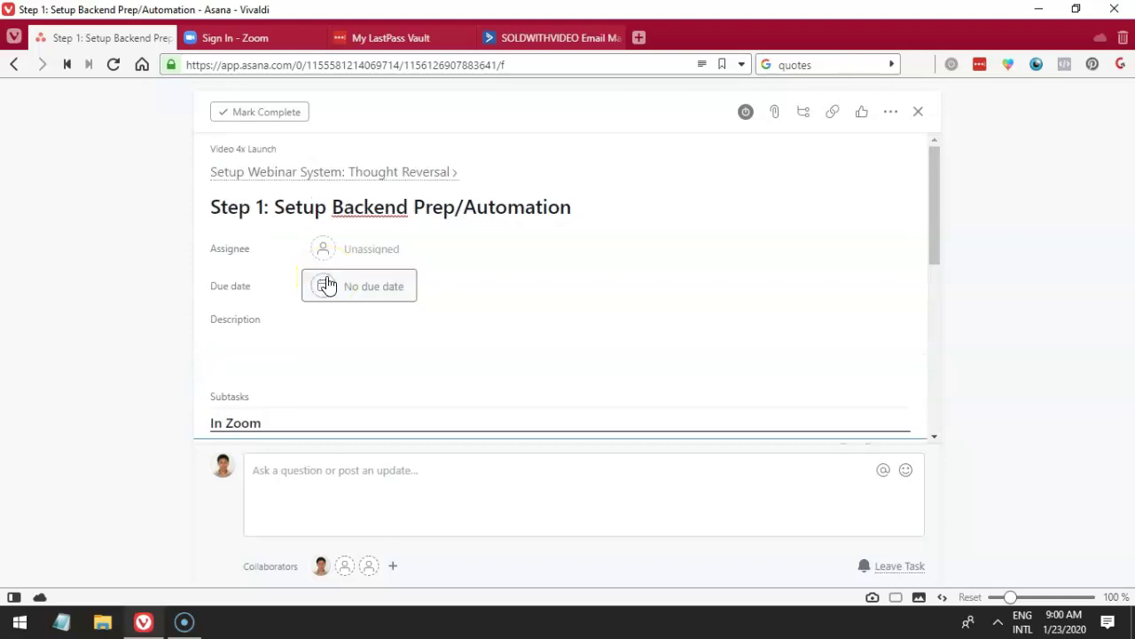
pyautogui.moveTo(331, 209); pyautogui.dragTo(549, 207)
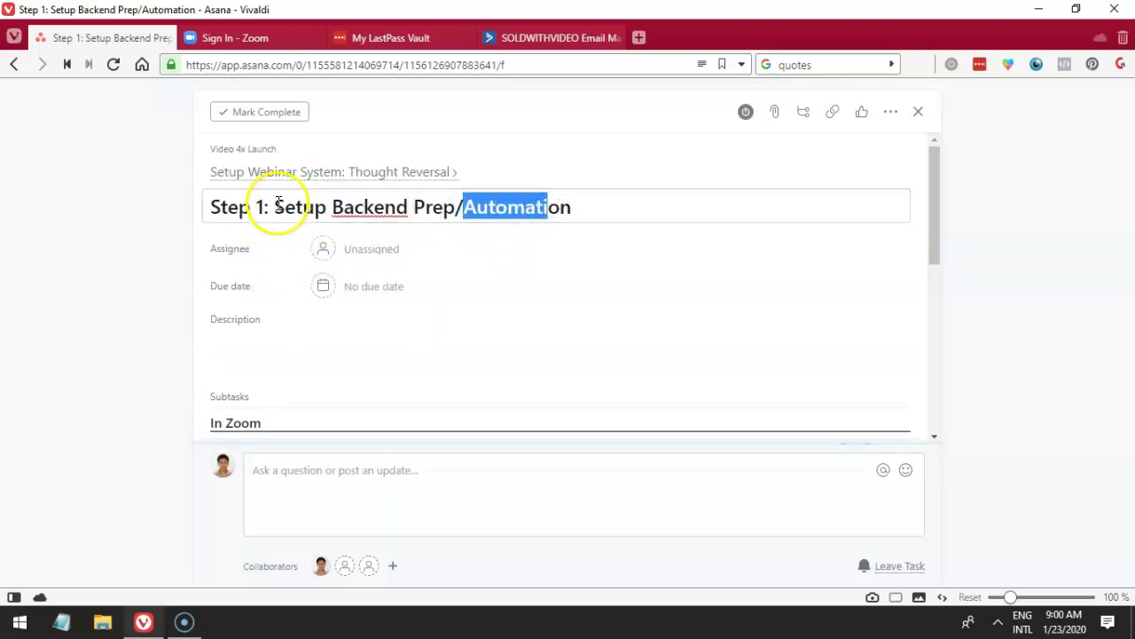
pyautogui.click(265, 337)
pyautogui.scroll(-1, 262, 344)
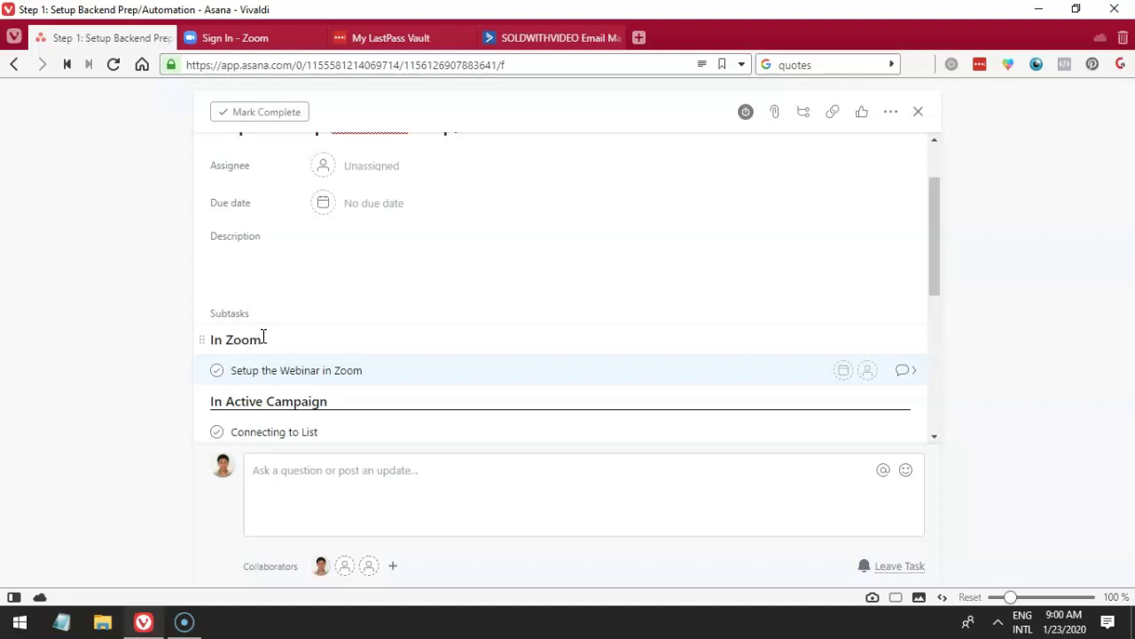
pyautogui.click(297, 327)
pyautogui.click(299, 326)
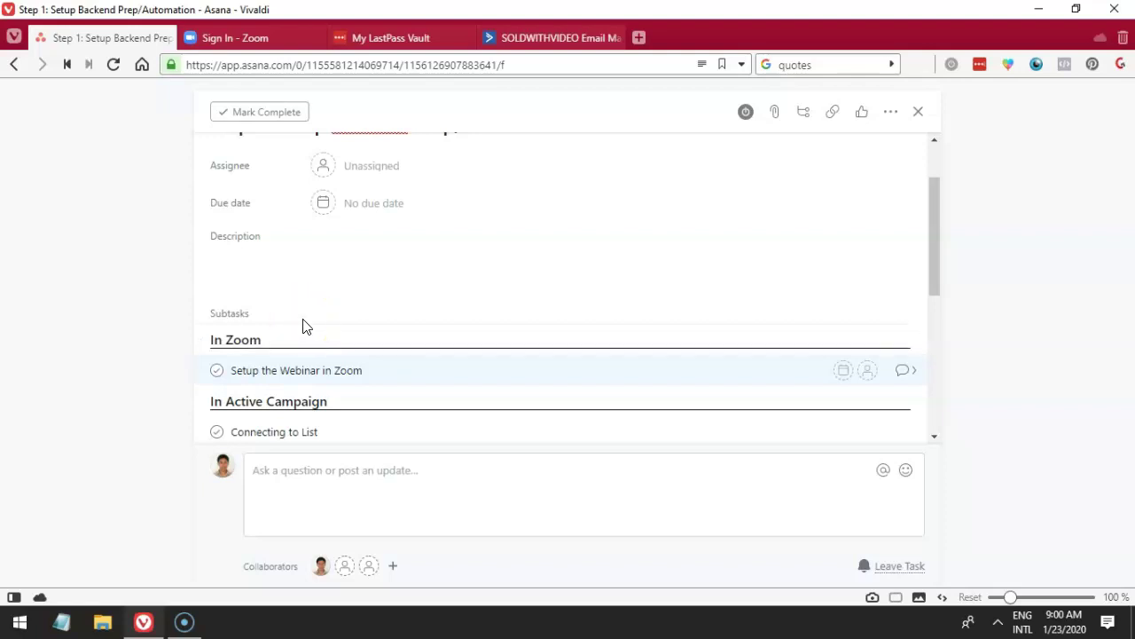
pyautogui.click(277, 345)
pyautogui.click(266, 342)
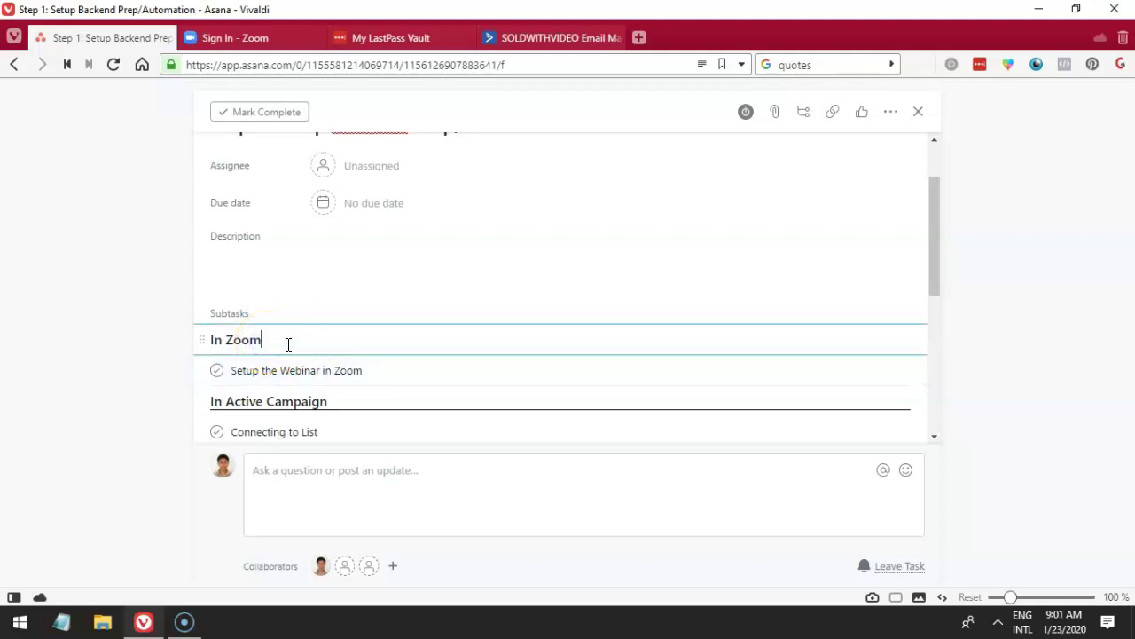
pyautogui.scroll(1, 290, 344)
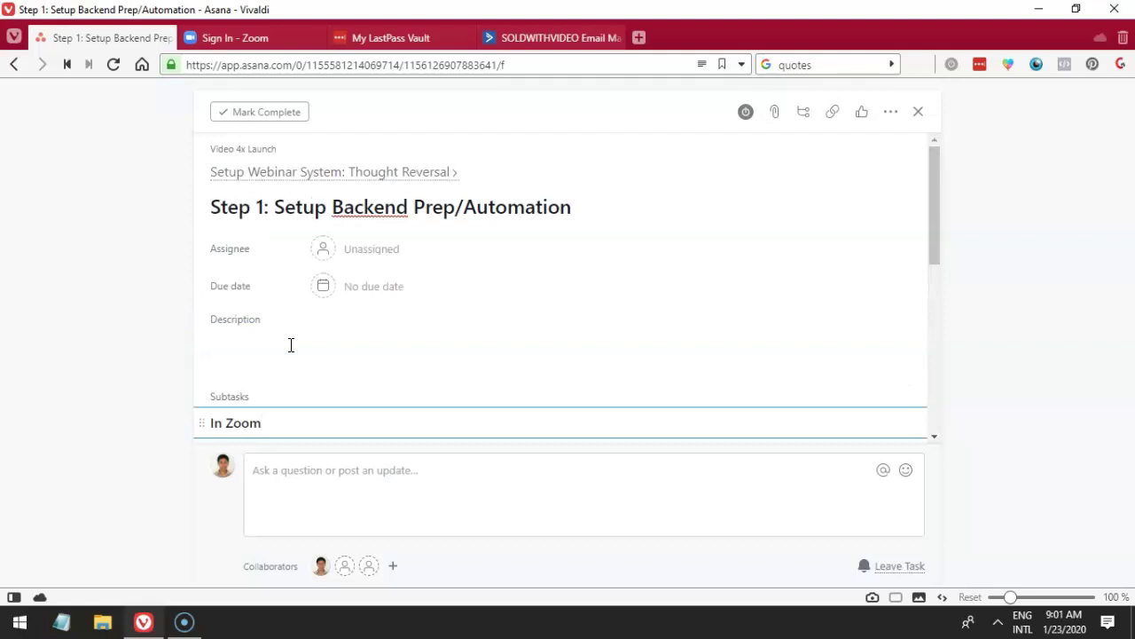
pyautogui.scroll(-1, 292, 352)
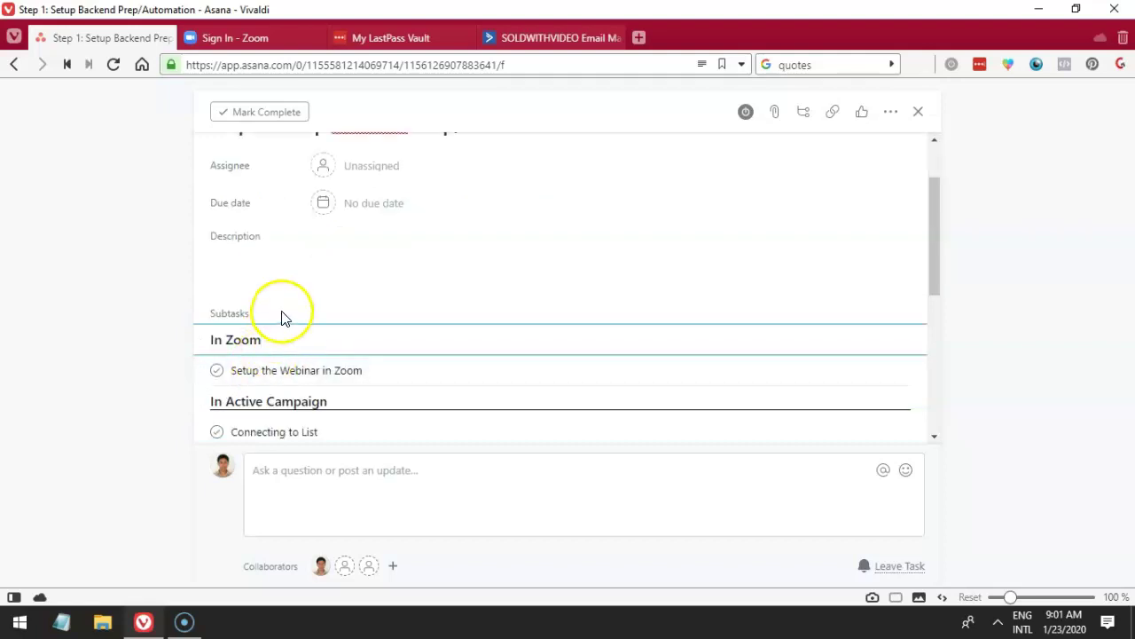
pyautogui.moveTo(271, 340); pyautogui.dragTo(209, 340)
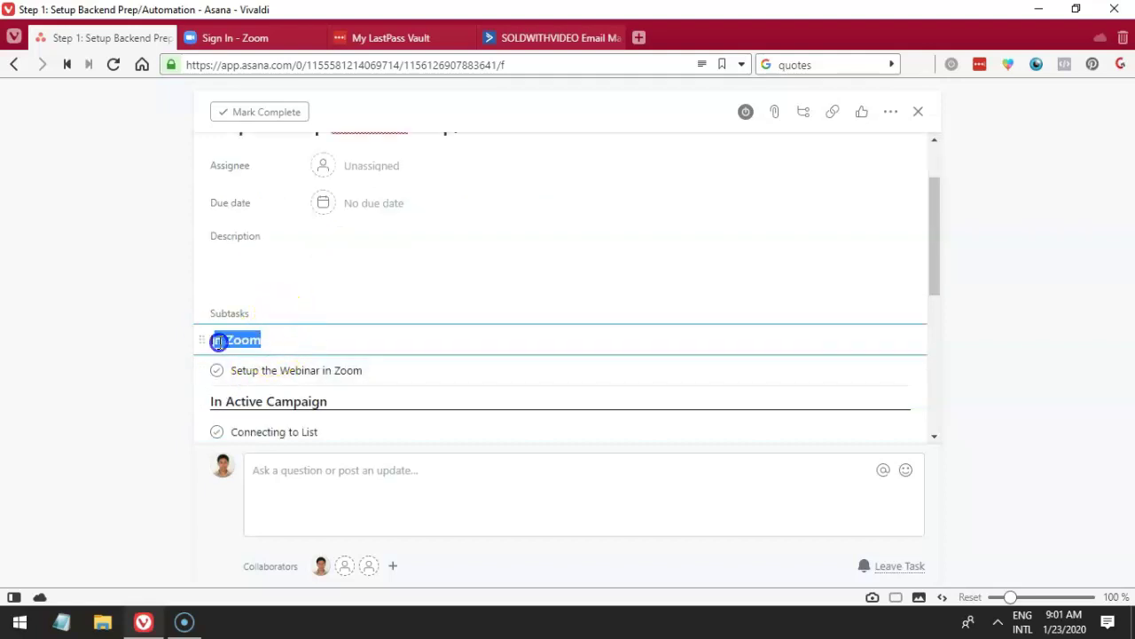
pyautogui.click(312, 369)
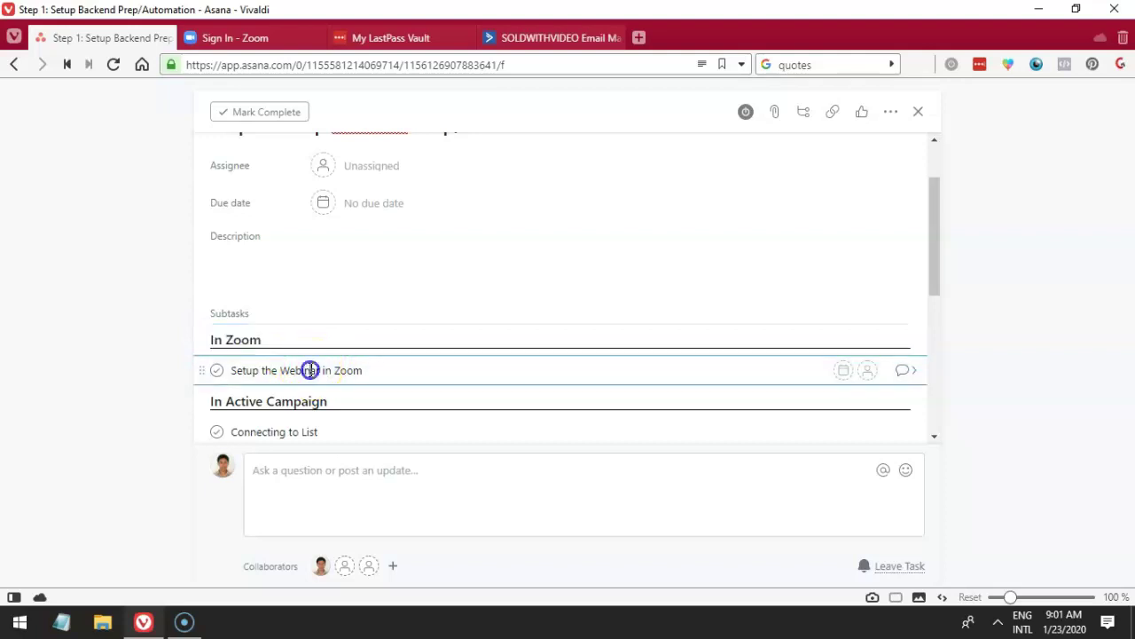
pyautogui.scroll(-1, 310, 373)
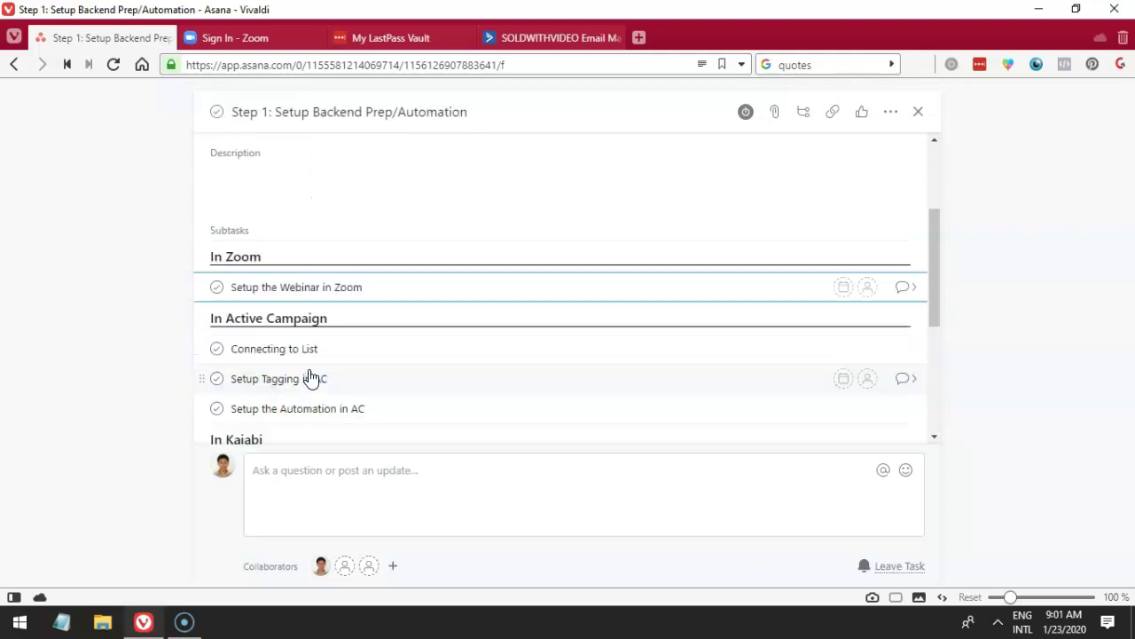
# - Look over the Setup the Webinar in Zoom and Connecting to List subtasks
pyautogui.click(317, 315)
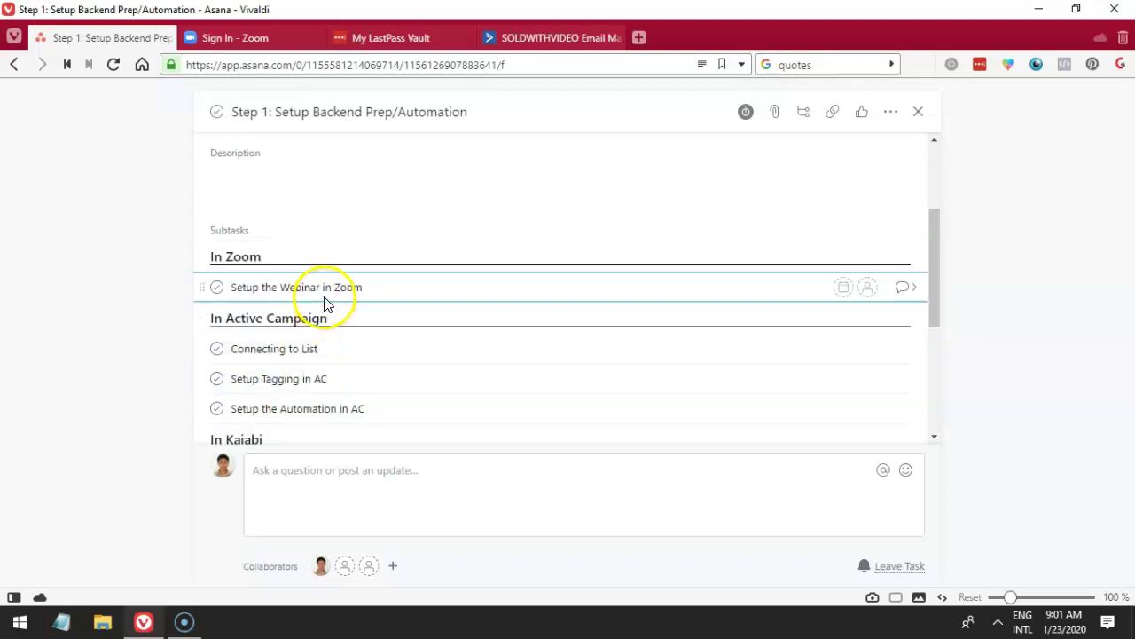
pyautogui.moveTo(250, 290); pyautogui.dragTo(340, 292)
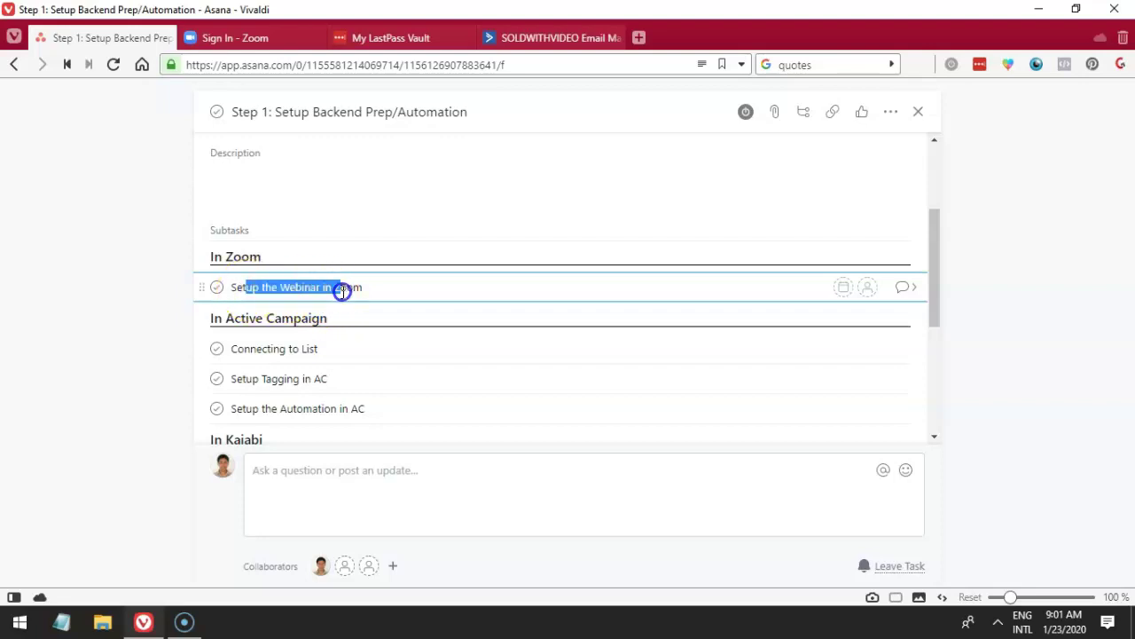
pyautogui.click(365, 288)
pyautogui.scroll(-1, 385, 304)
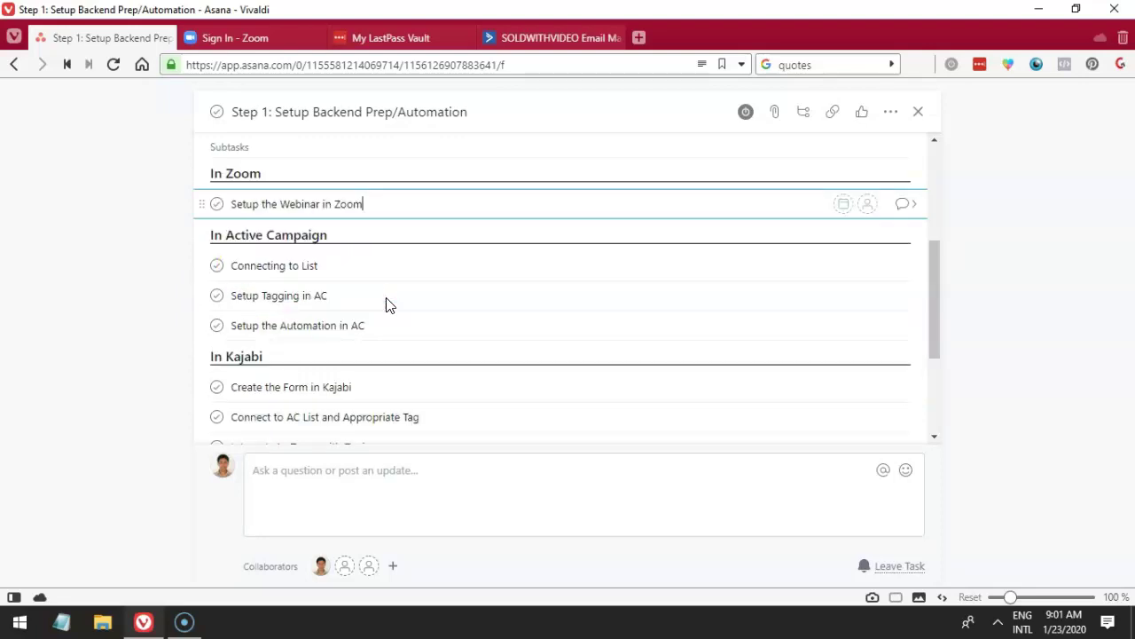
pyautogui.scroll(-1, 386, 304)
pyautogui.scroll(3, 319, 266)
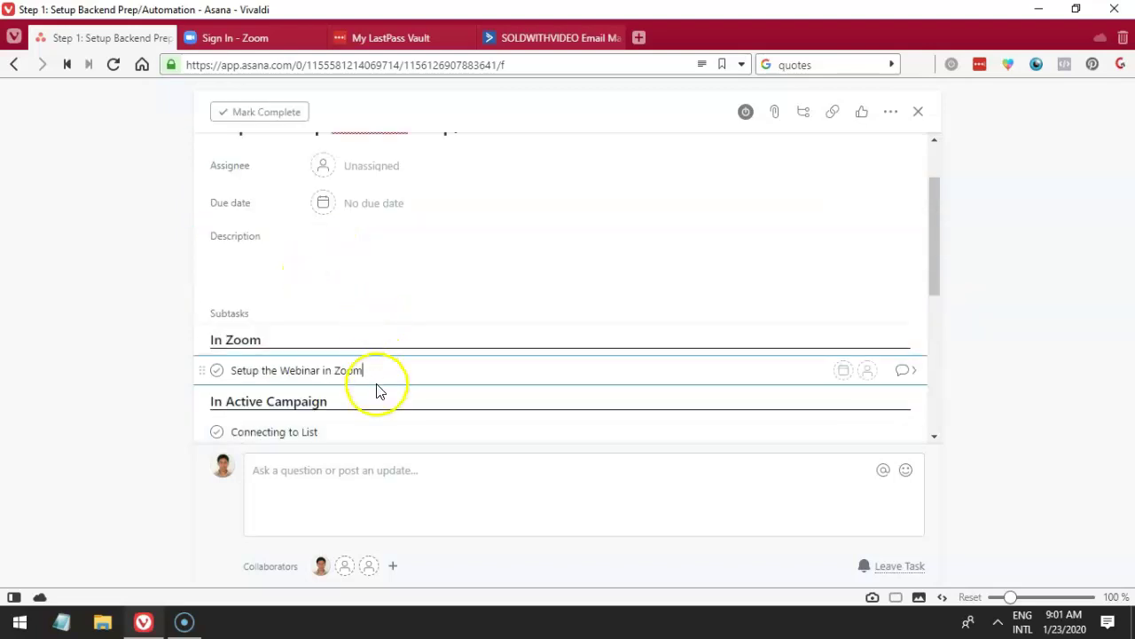
pyautogui.click(376, 382)
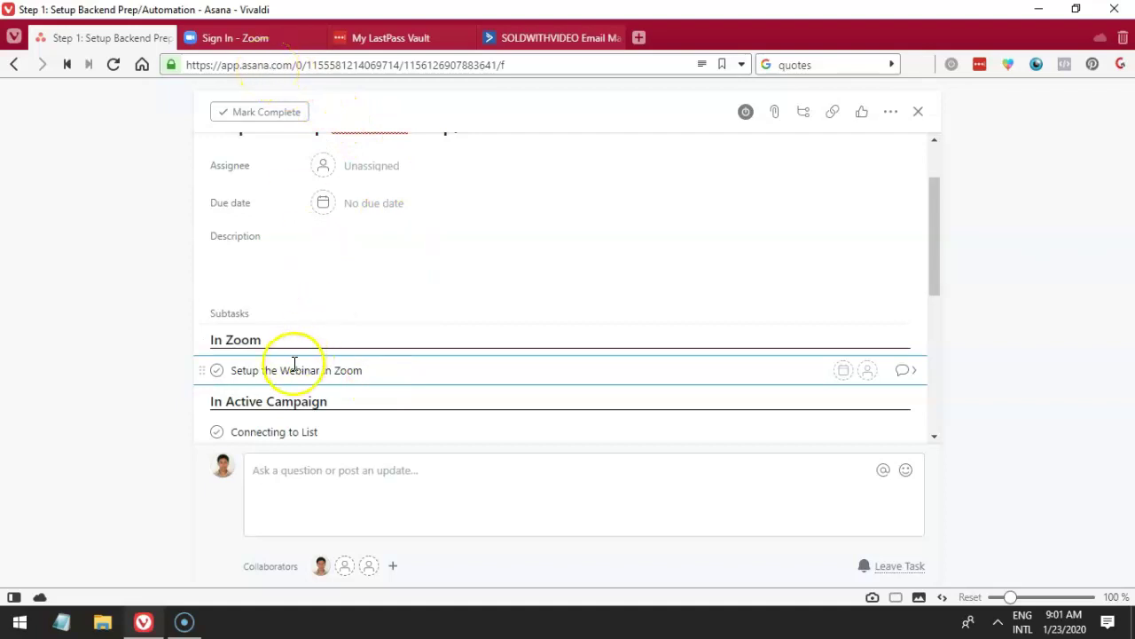
pyautogui.click(271, 339)
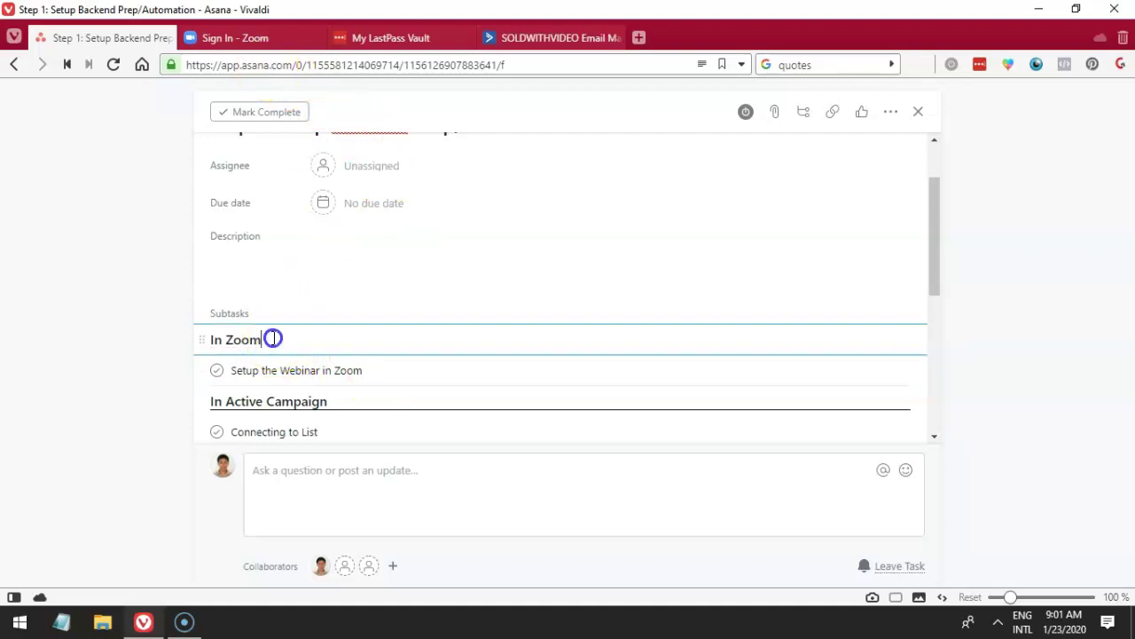
pyautogui.doubleClick(238, 340)
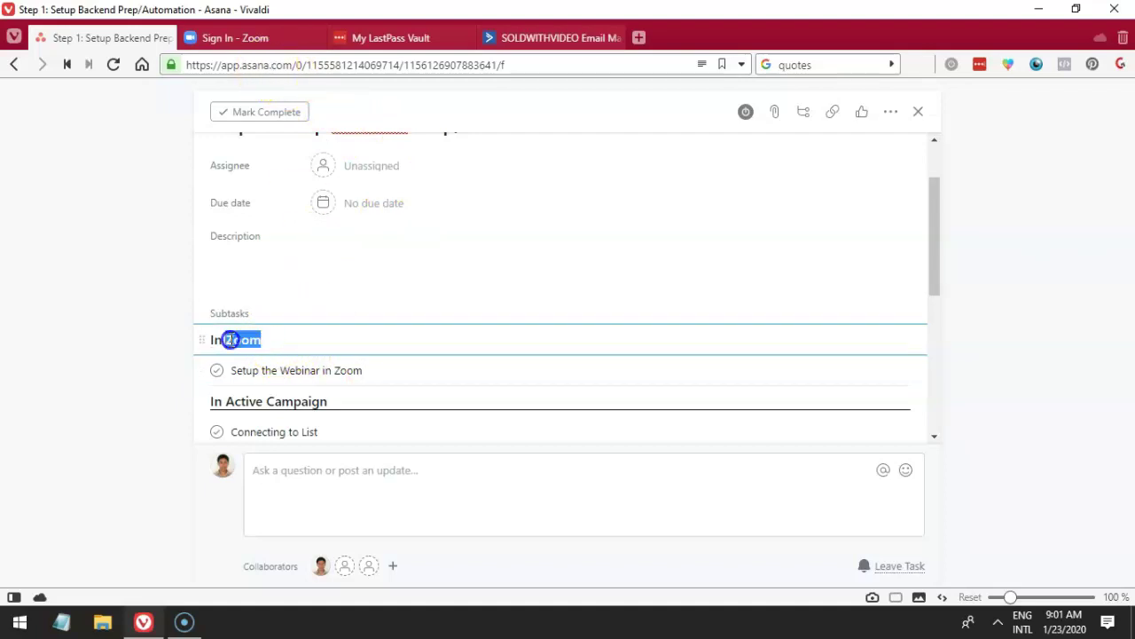
pyautogui.scroll(-1, 306, 344)
pyautogui.click(301, 349)
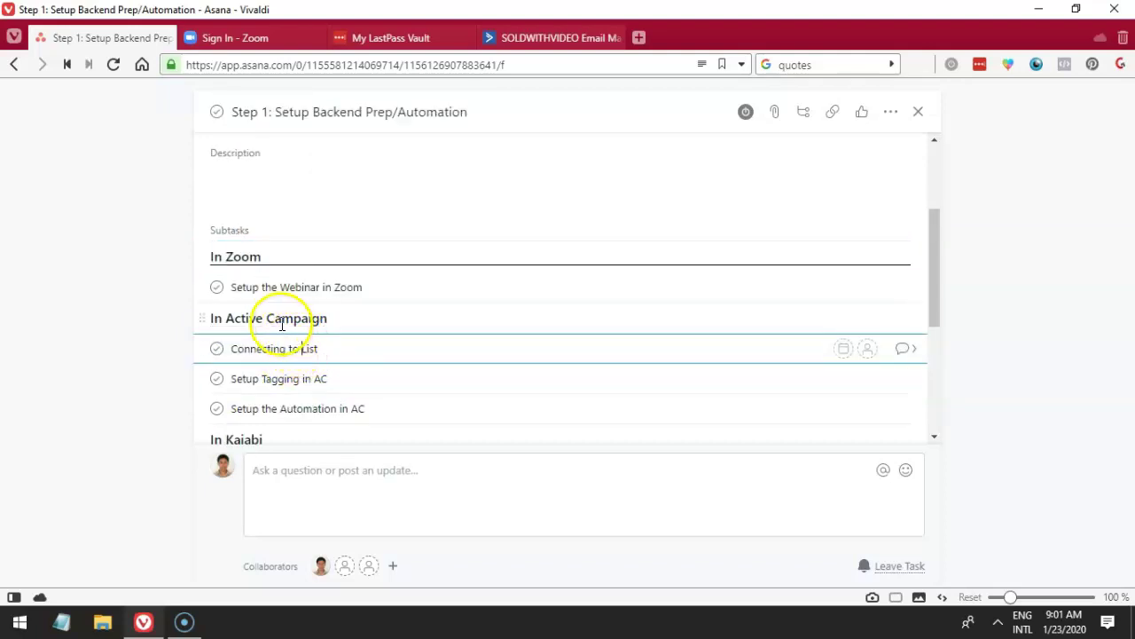
pyautogui.doubleClick(368, 323)
pyautogui.click(321, 284)
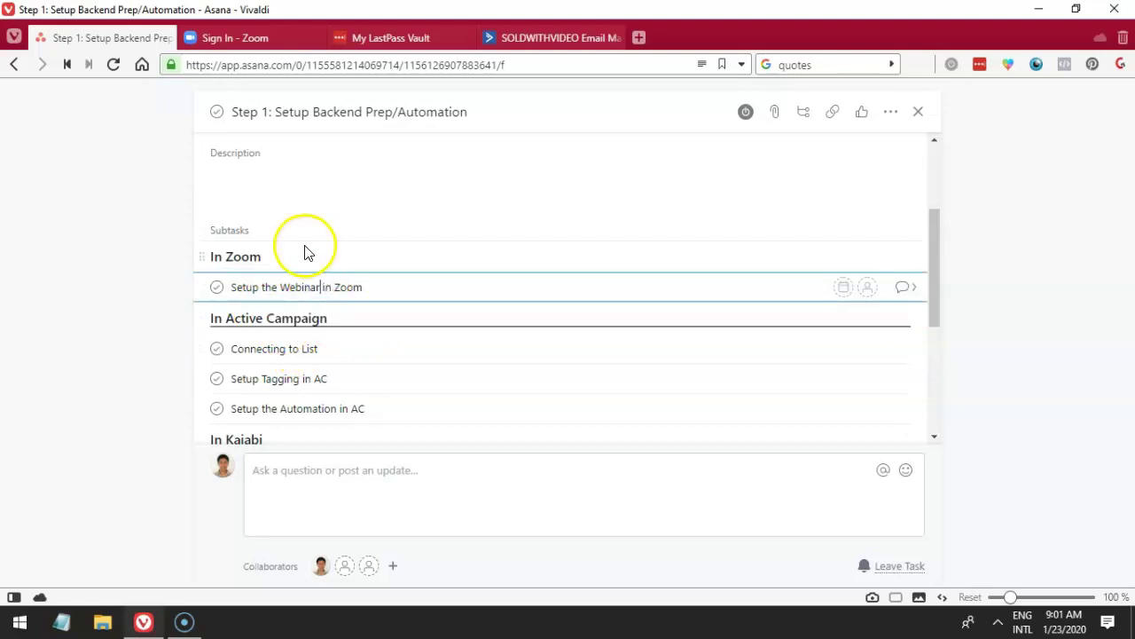
# - Autofill the Zoom sign-in form with the client account's saved LastPass login
pyautogui.click(244, 32)
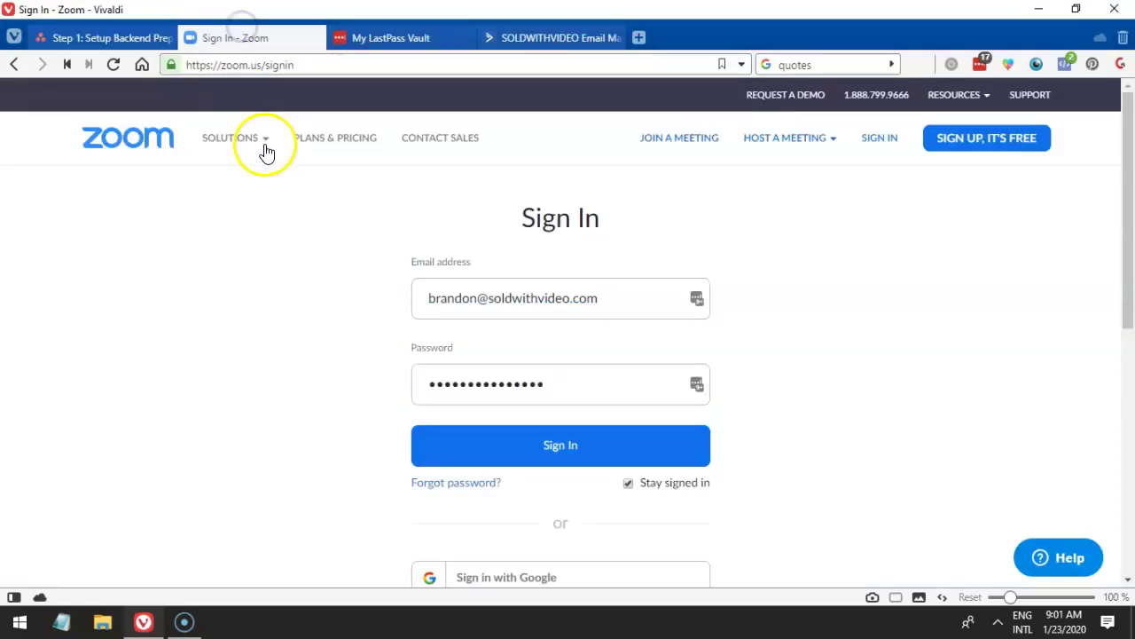
pyautogui.click(253, 448)
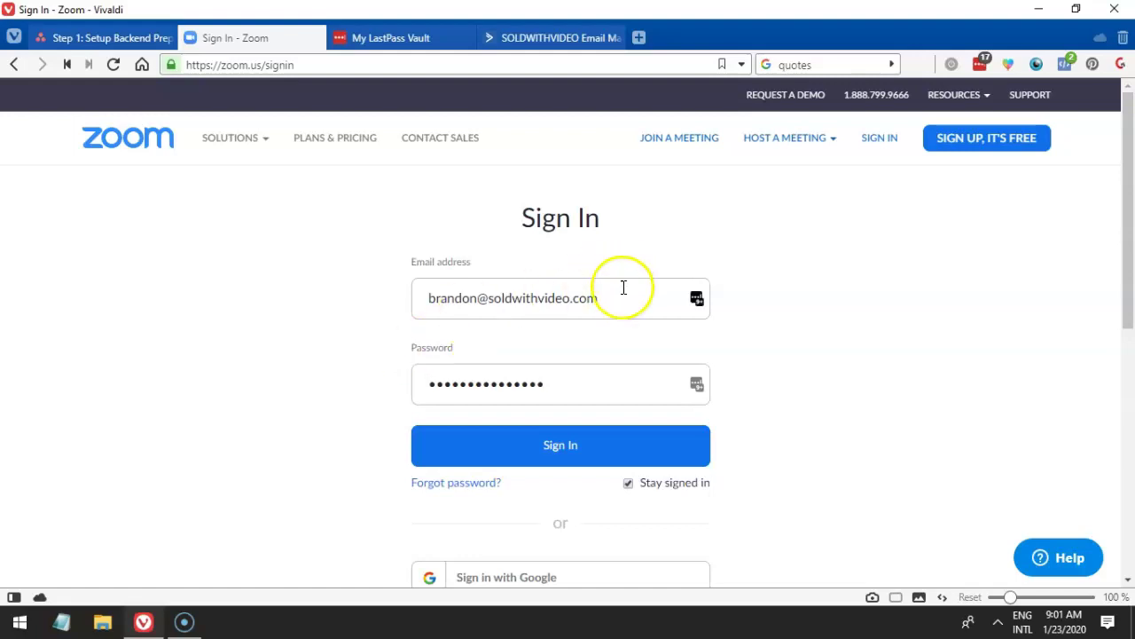
pyautogui.moveTo(612, 298); pyautogui.dragTo(406, 300)
pyautogui.click(345, 307)
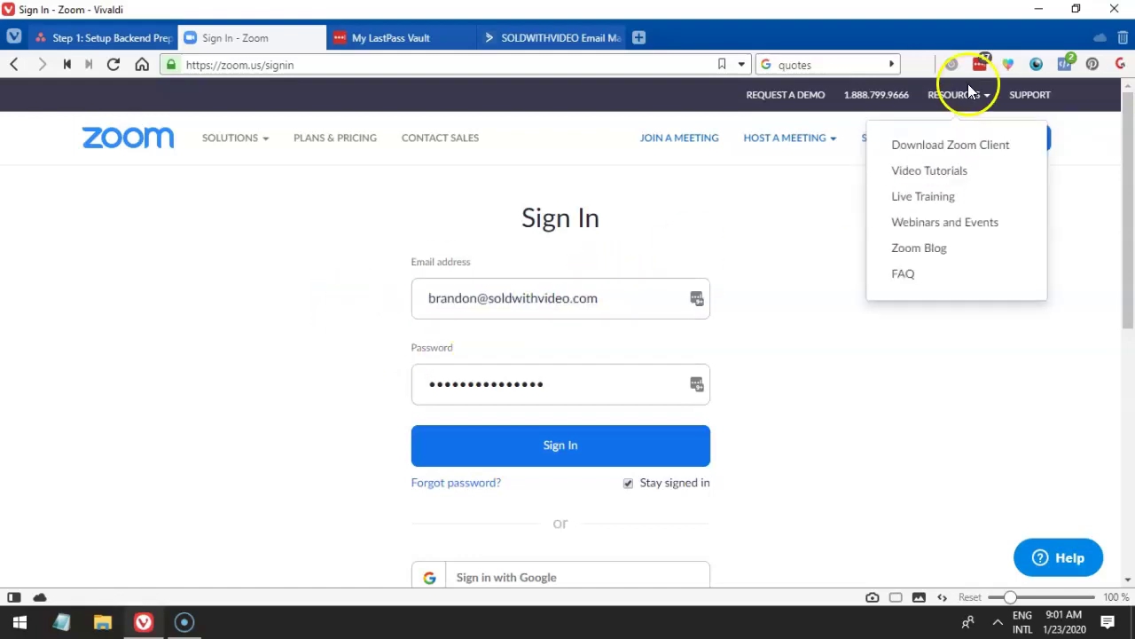
pyautogui.click(979, 64)
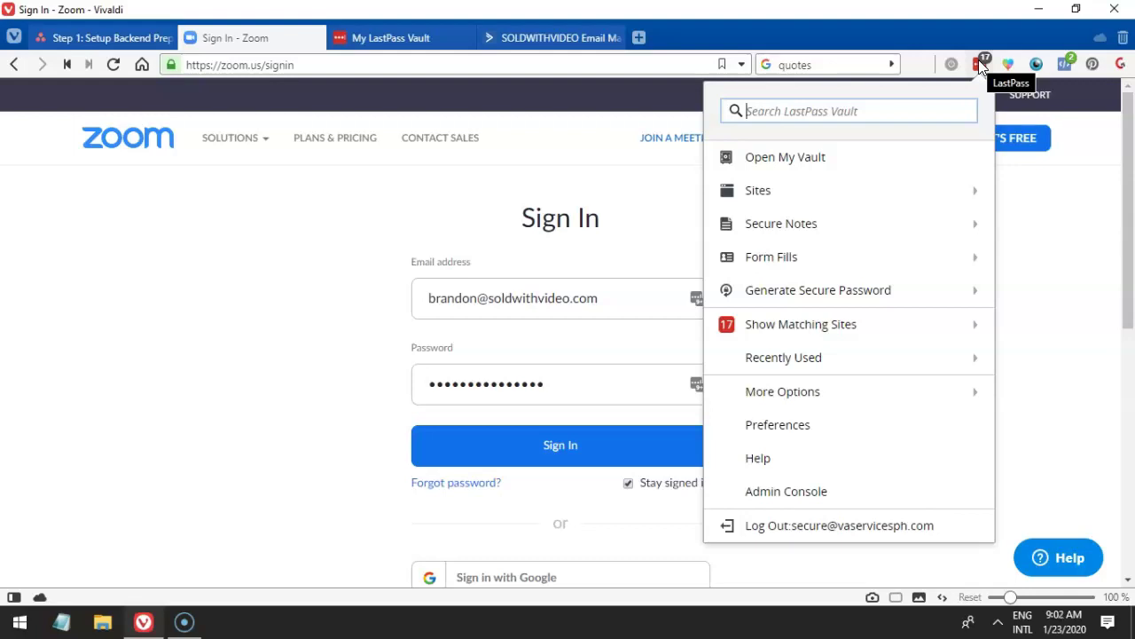
pyautogui.click(836, 343)
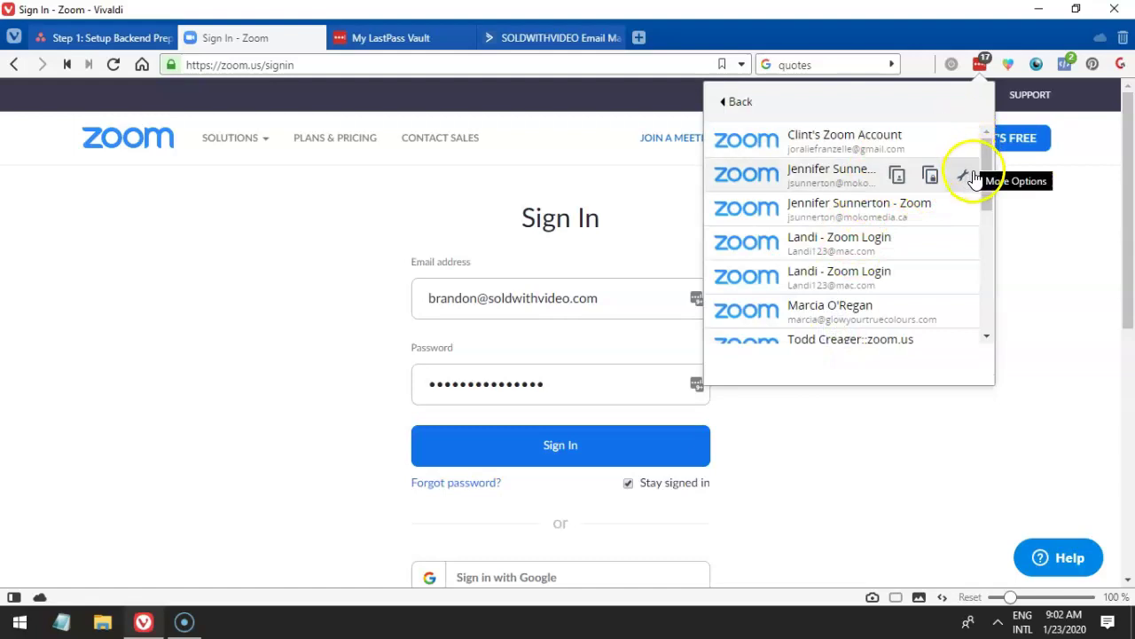
pyautogui.moveTo(981, 169)
pyautogui.mouseDown()
pyautogui.moveTo(986, 199)
pyautogui.moveTo(983, 150)
pyautogui.mouseUp()
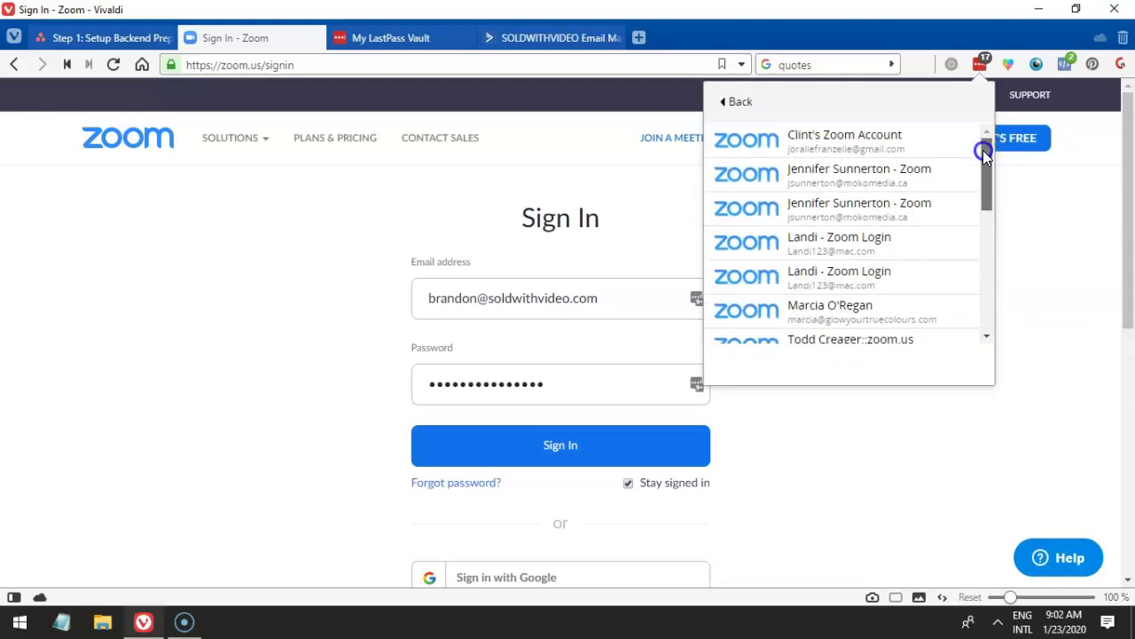
pyautogui.click(832, 282)
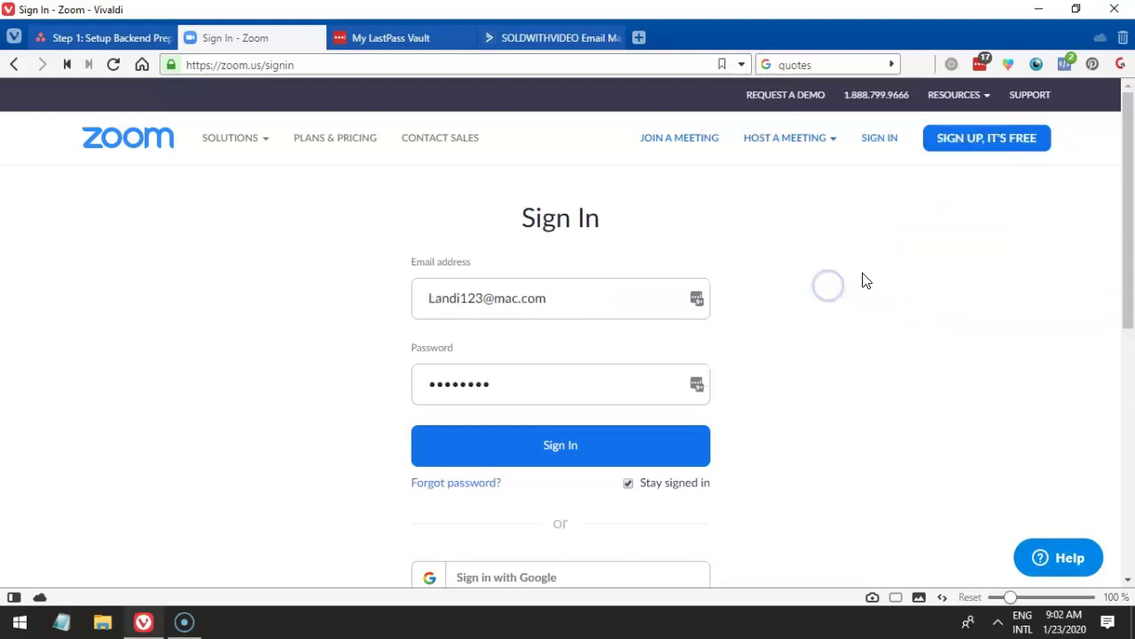
pyautogui.click(706, 307)
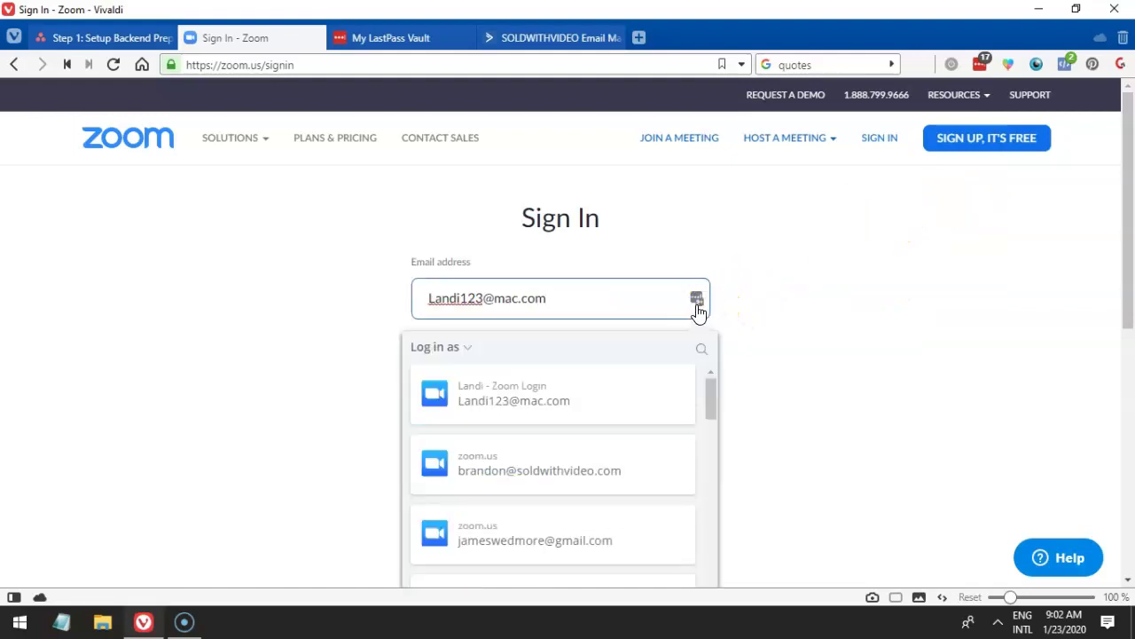
pyautogui.click(563, 459)
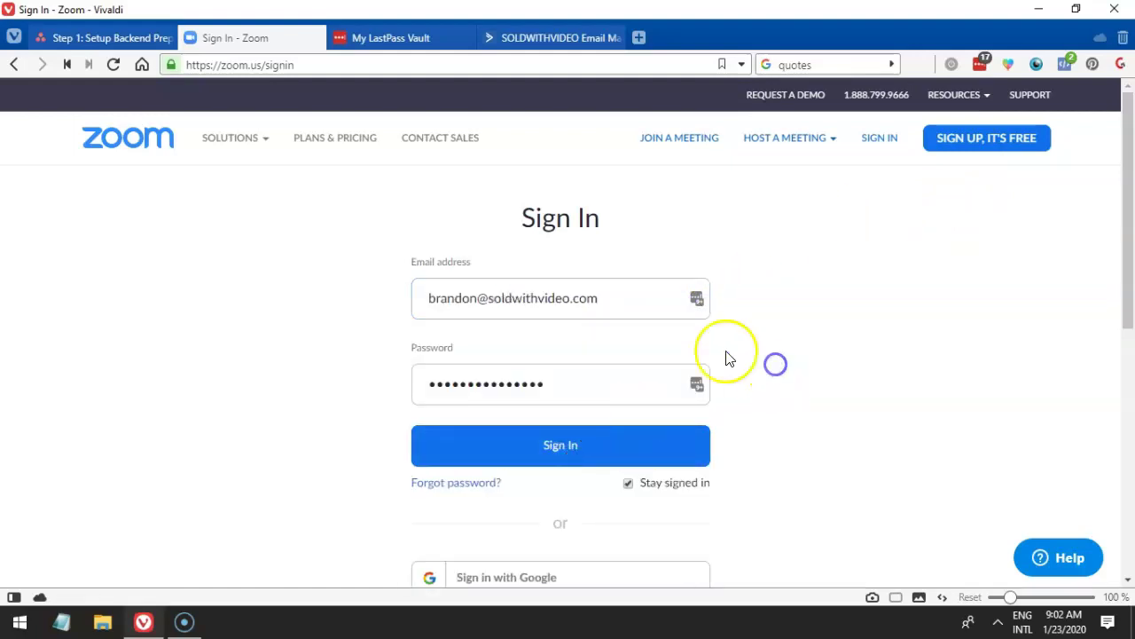
pyautogui.scroll(-1, 714, 350)
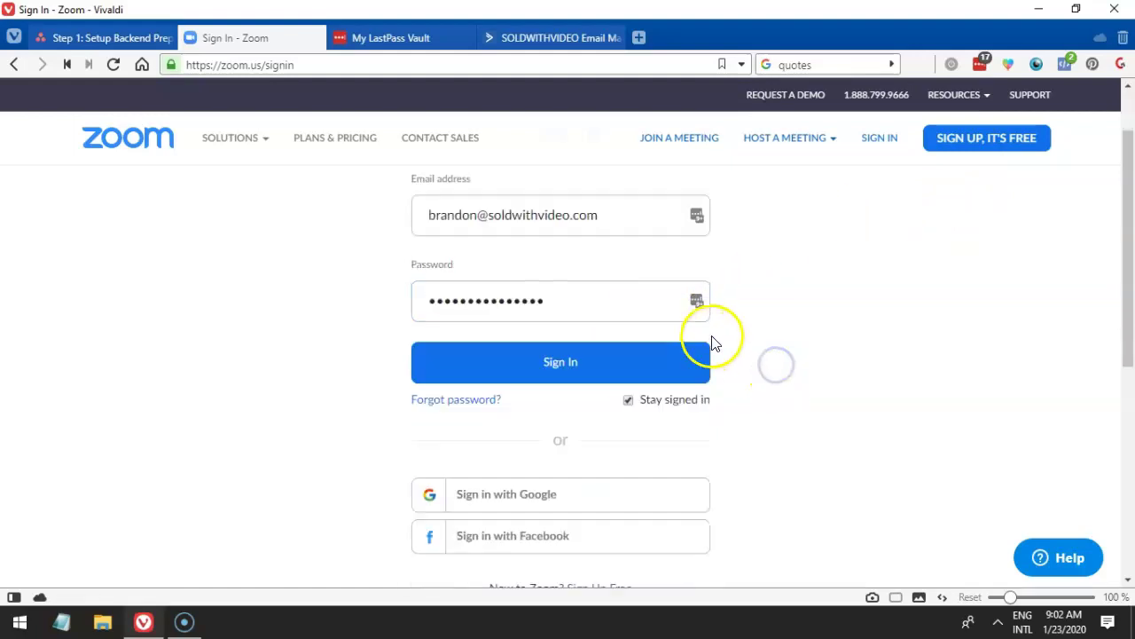
# - Sign in to the client's Zoom account and go to its Webinars page
pyautogui.click(578, 371)
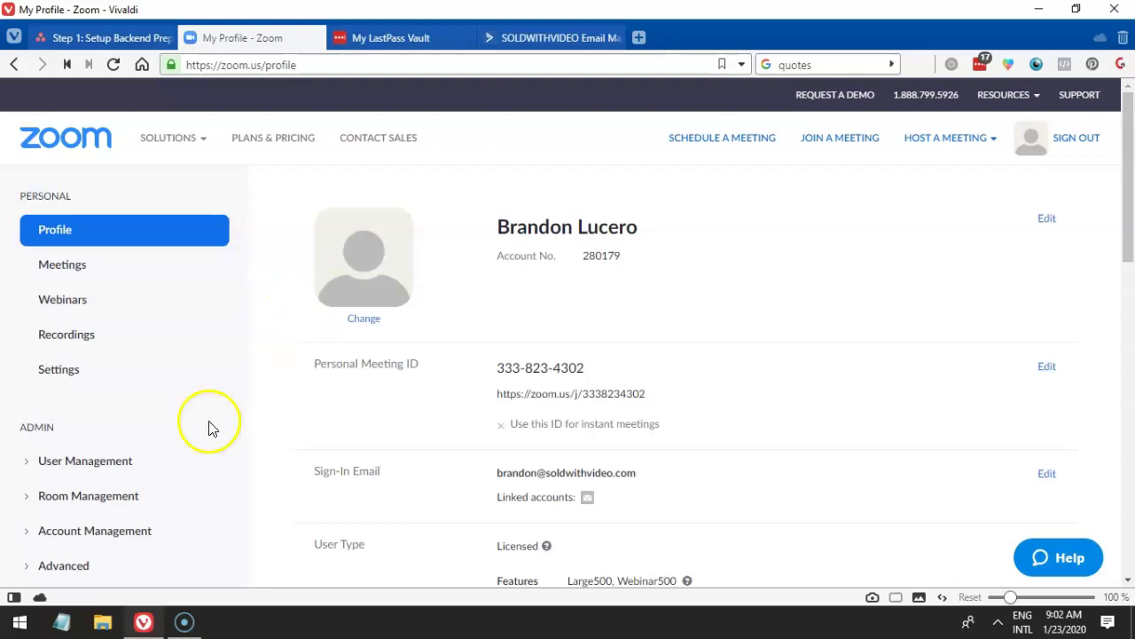
pyautogui.click(42, 303)
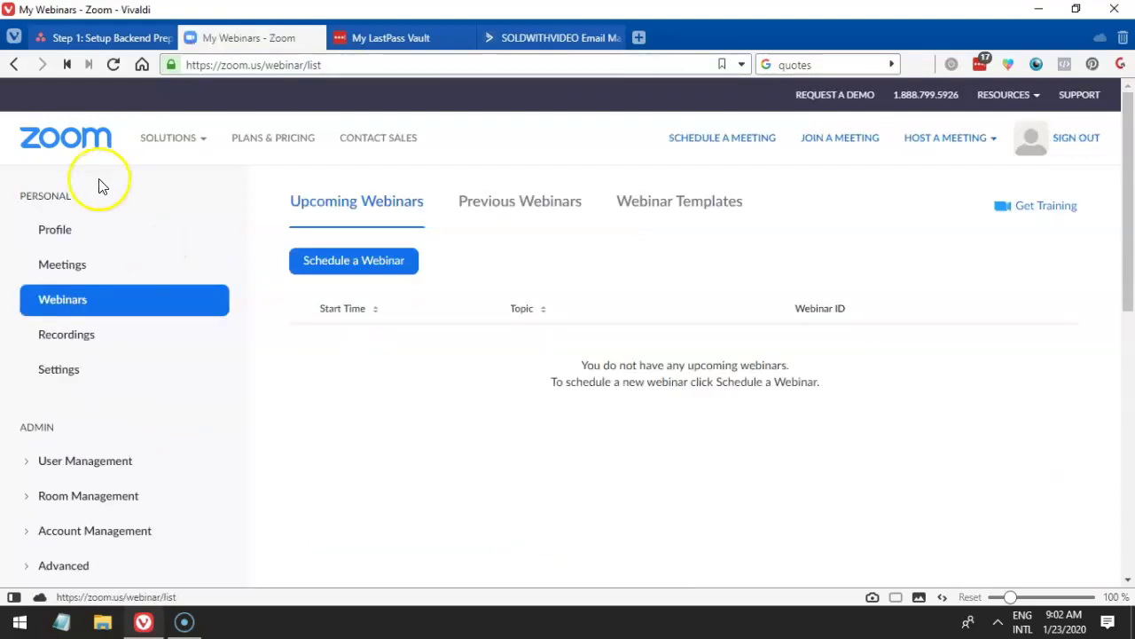
# - Start a new webinar and inspect its default topic My Webinar and description field
pyautogui.click(346, 266)
pyautogui.click(358, 271)
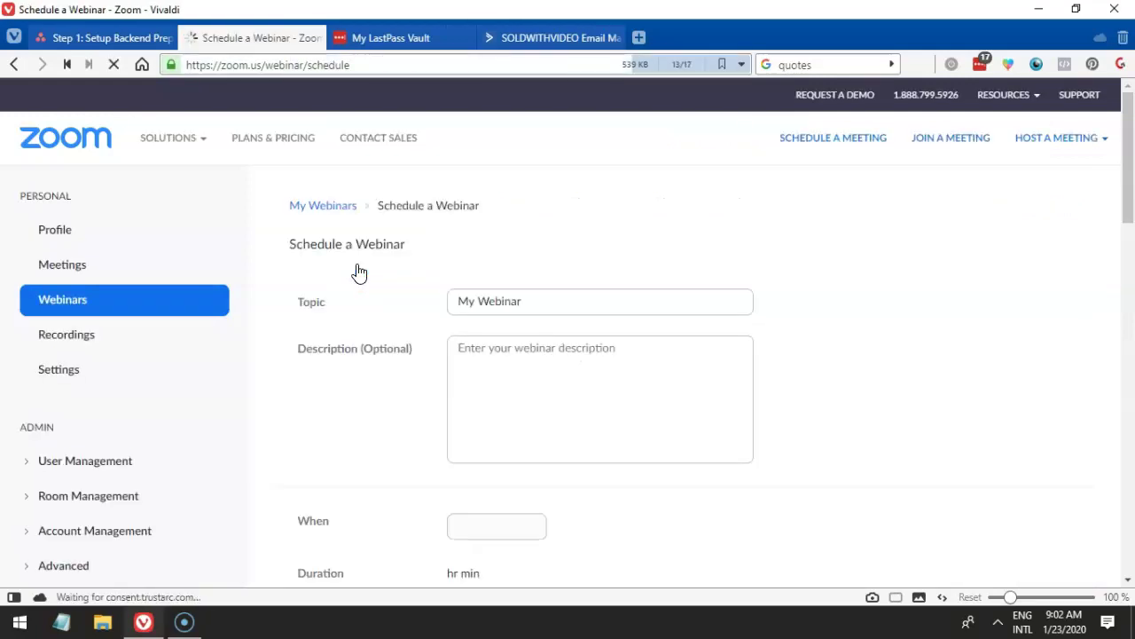
pyautogui.click(368, 343)
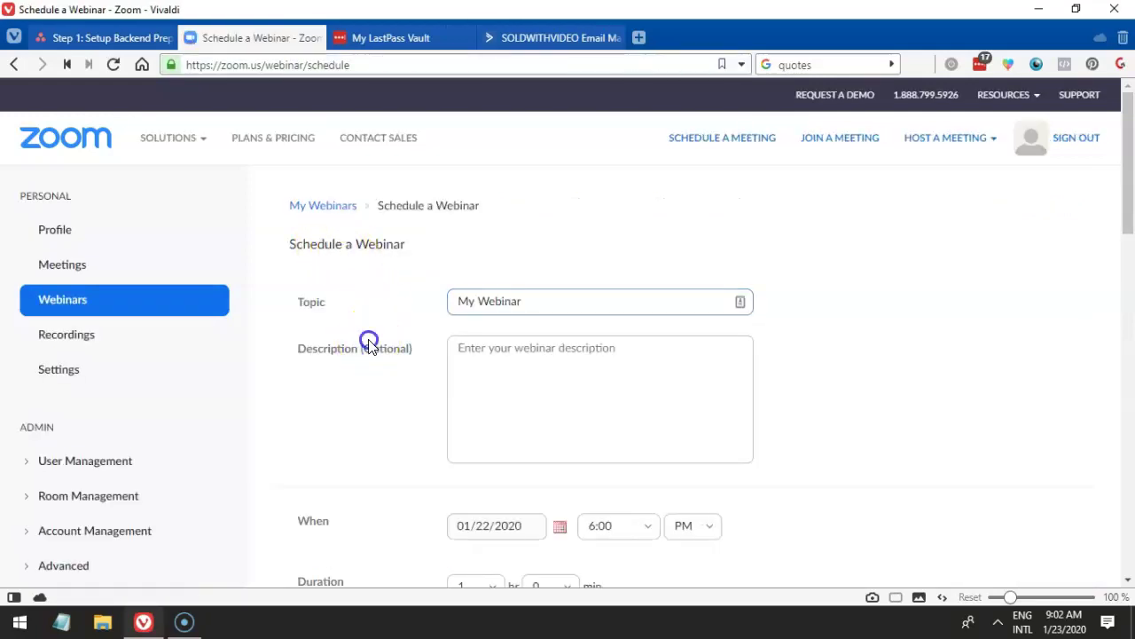
pyautogui.doubleClick(306, 302)
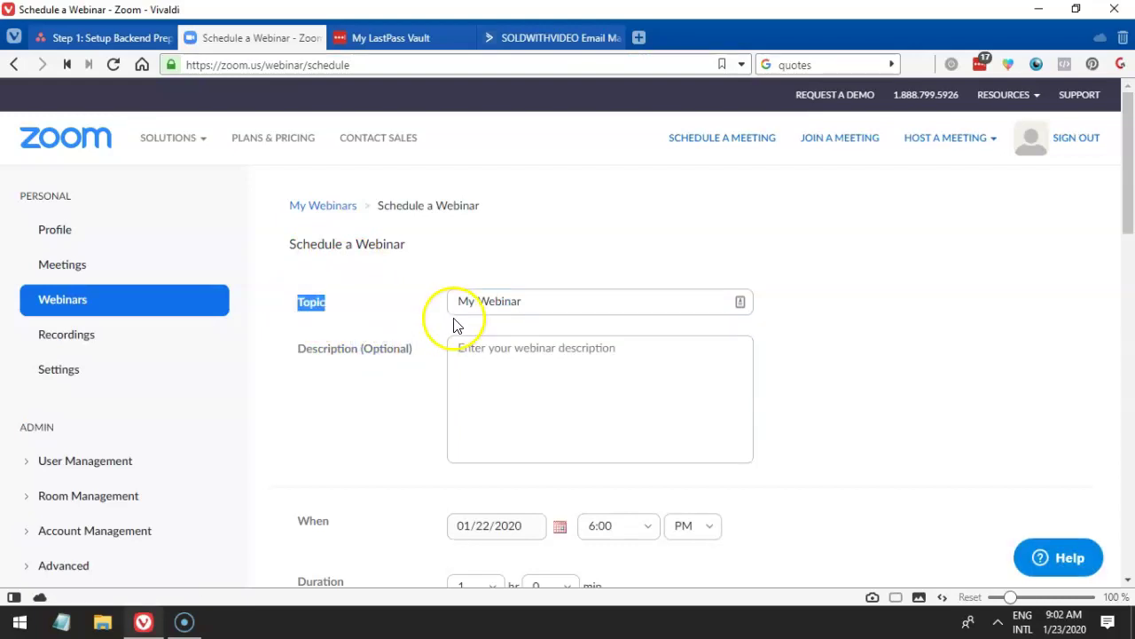
pyautogui.scroll(-1, 456, 314)
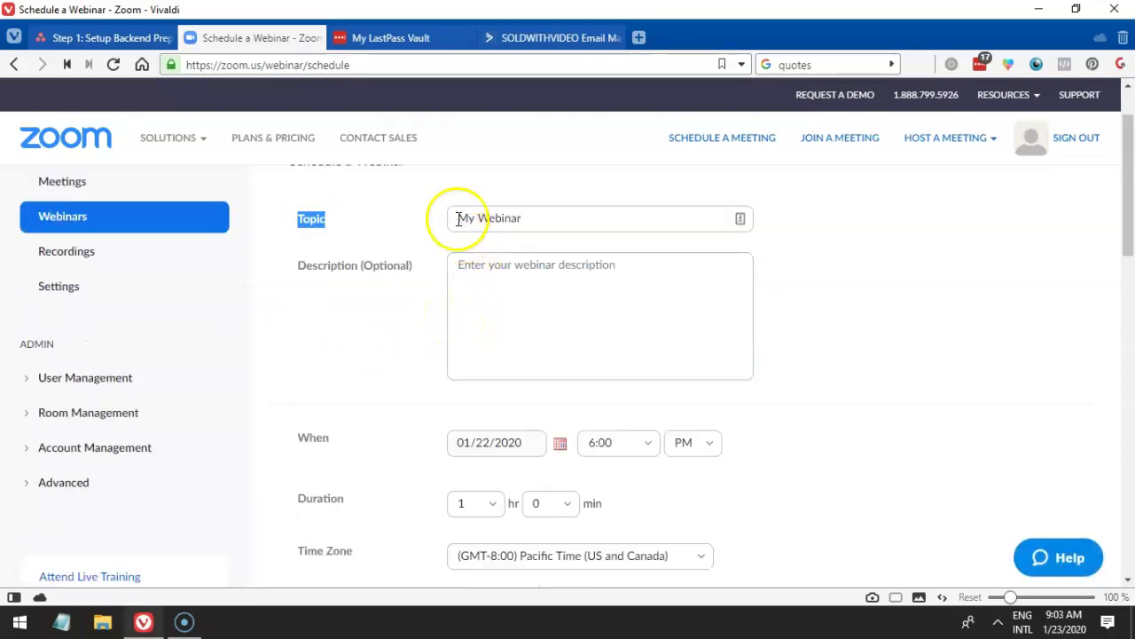
pyautogui.moveTo(458, 219); pyautogui.dragTo(557, 222)
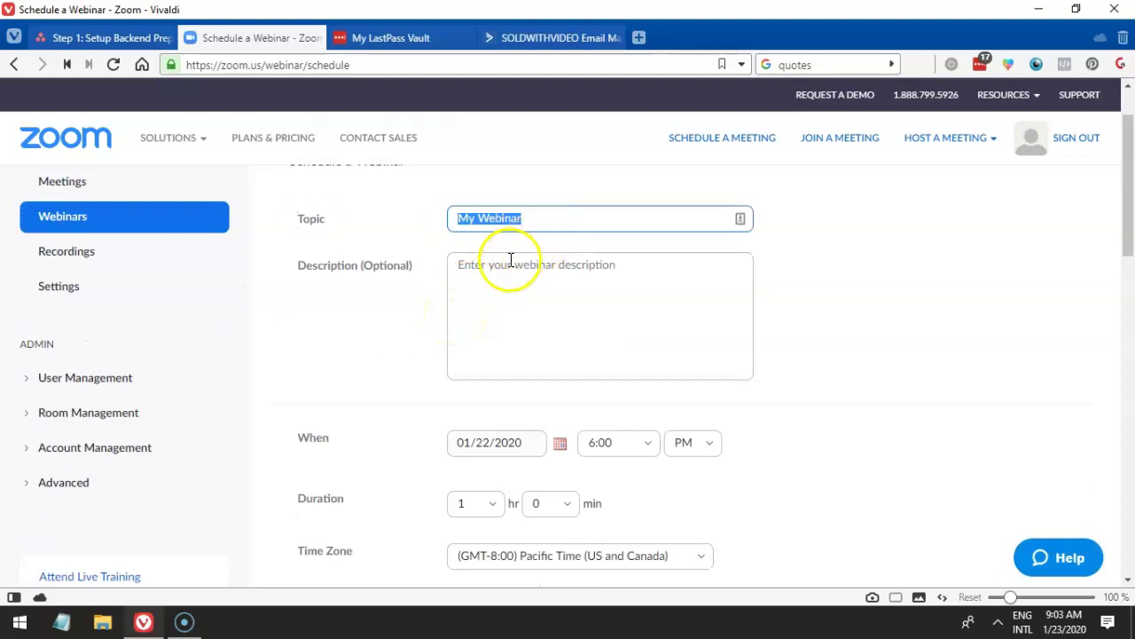
pyautogui.moveTo(329, 266); pyautogui.dragTo(436, 276)
pyautogui.click(461, 267)
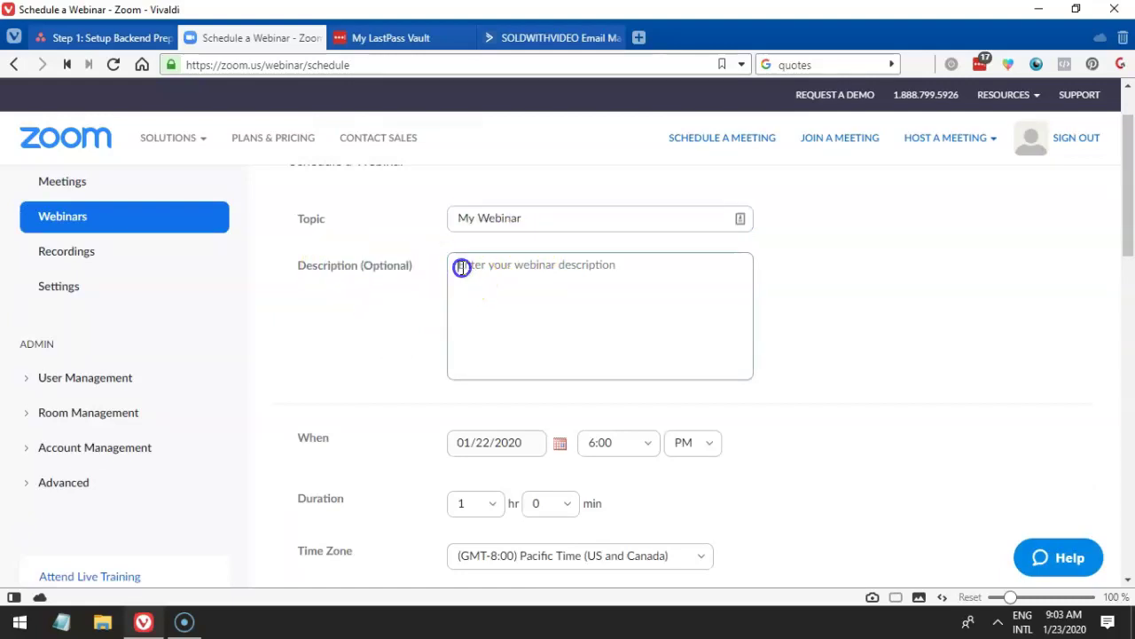
pyautogui.click(639, 287)
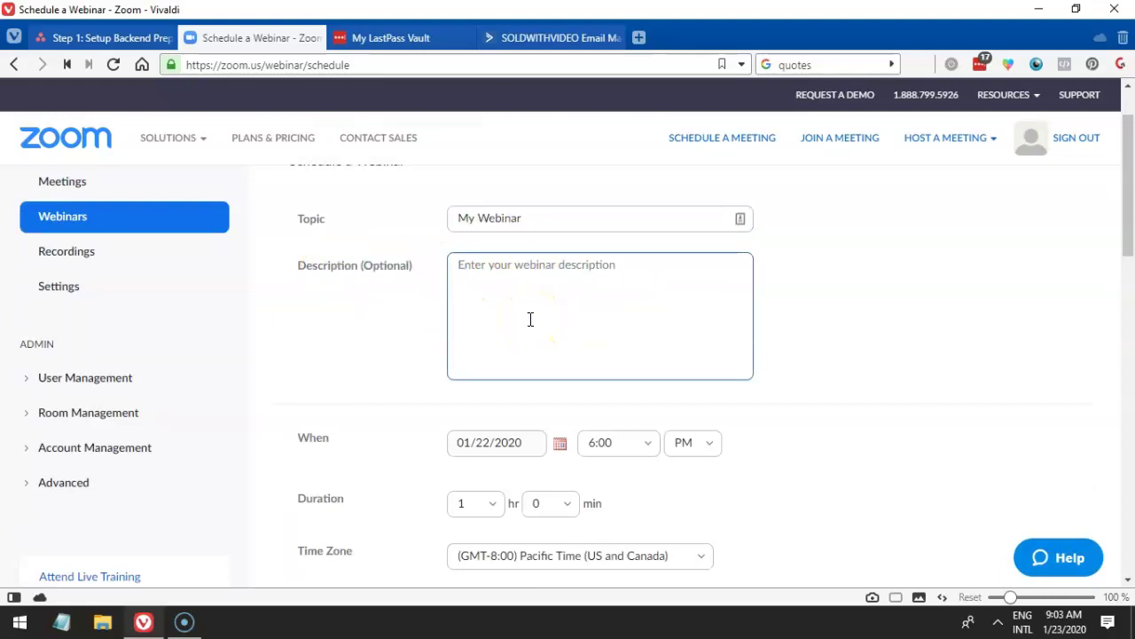
pyautogui.scroll(-1, 523, 319)
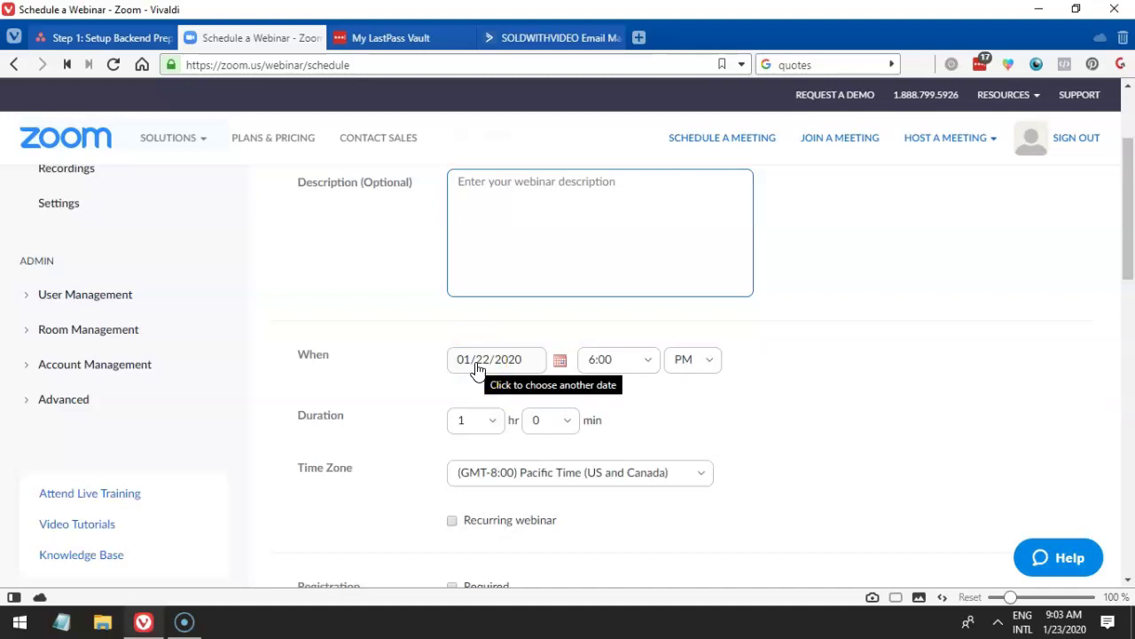
# - Check the start time and time zone options, keeping 6:00 PM Pacific Time
pyautogui.click(581, 359)
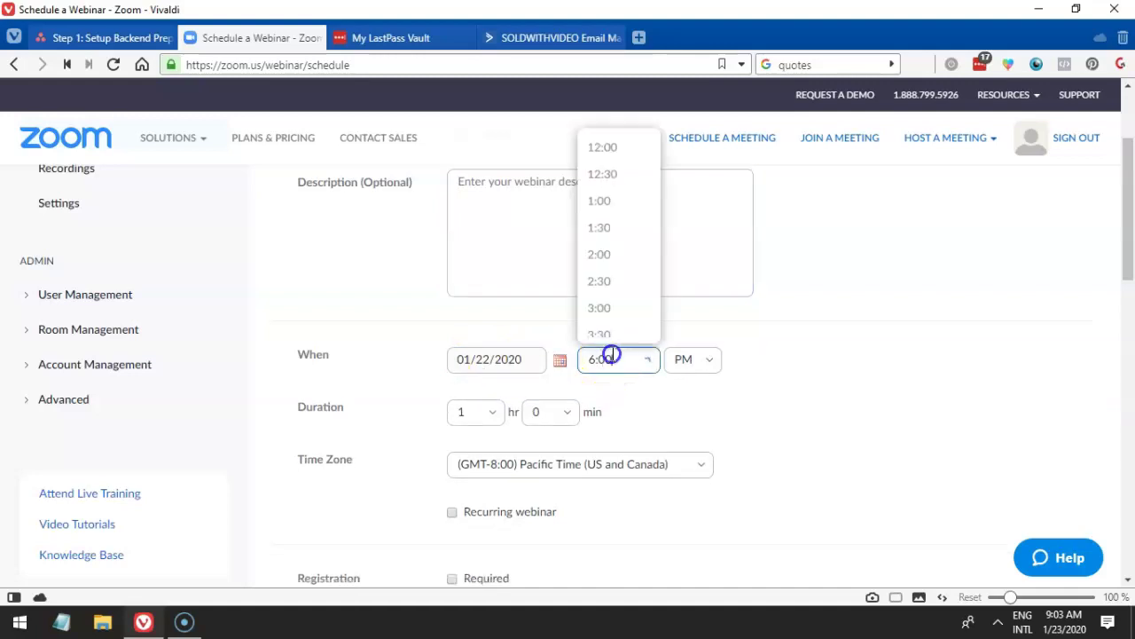
pyautogui.click(514, 359)
pyautogui.click(388, 355)
pyautogui.scroll(-1, 387, 358)
pyautogui.click(506, 385)
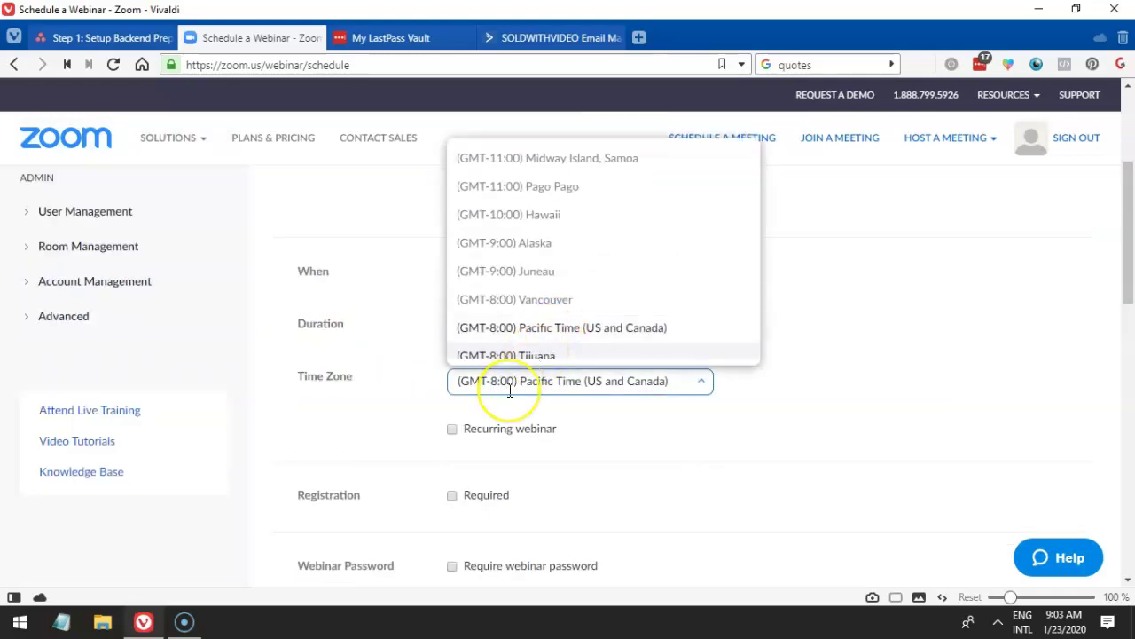
pyautogui.click(387, 390)
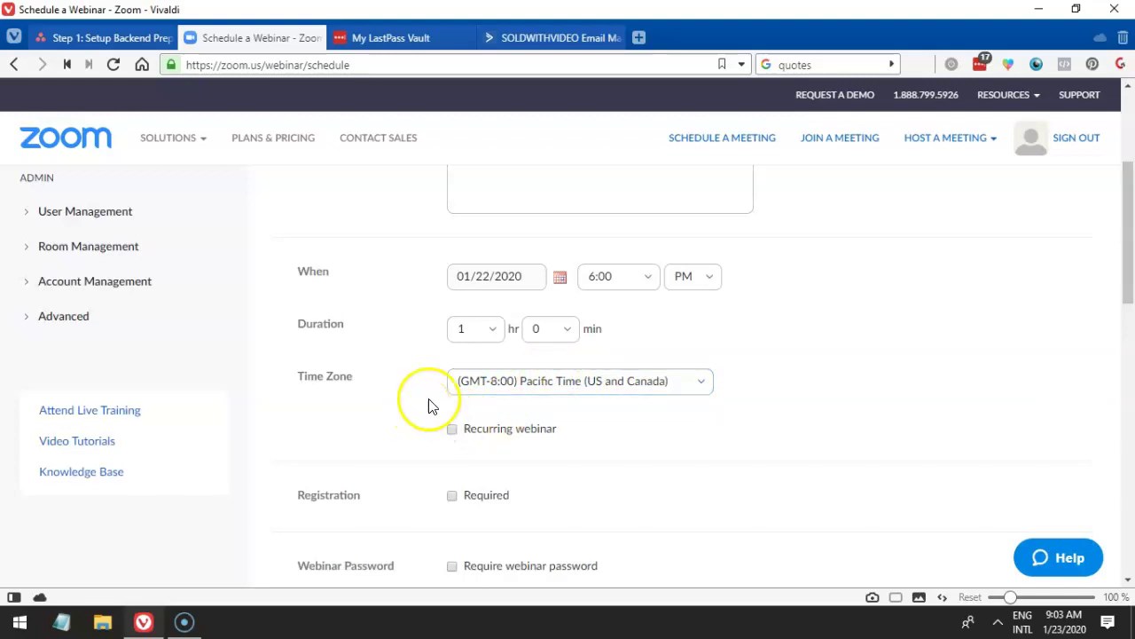
pyautogui.click(452, 429)
# - Turn recurring off and enter 'ewrqwrwr' as the webinar description
pyautogui.click(453, 434)
pyautogui.scroll(-1, 456, 418)
pyautogui.scroll(2, 448, 492)
pyautogui.scroll(2, 448, 495)
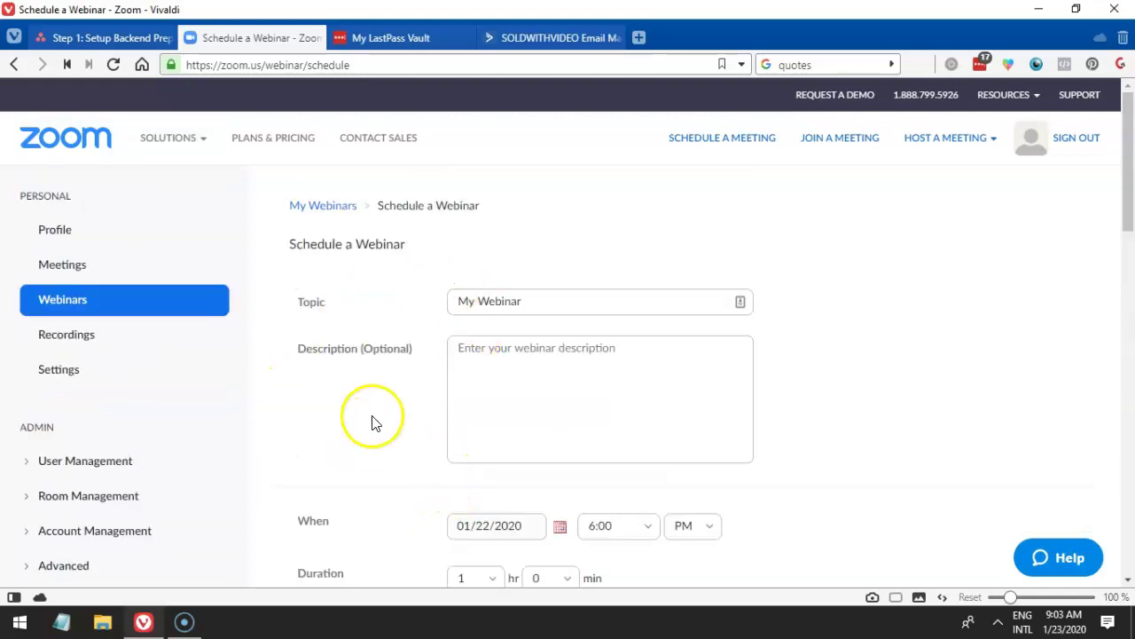
pyautogui.click(489, 373)
pyautogui.click(533, 304)
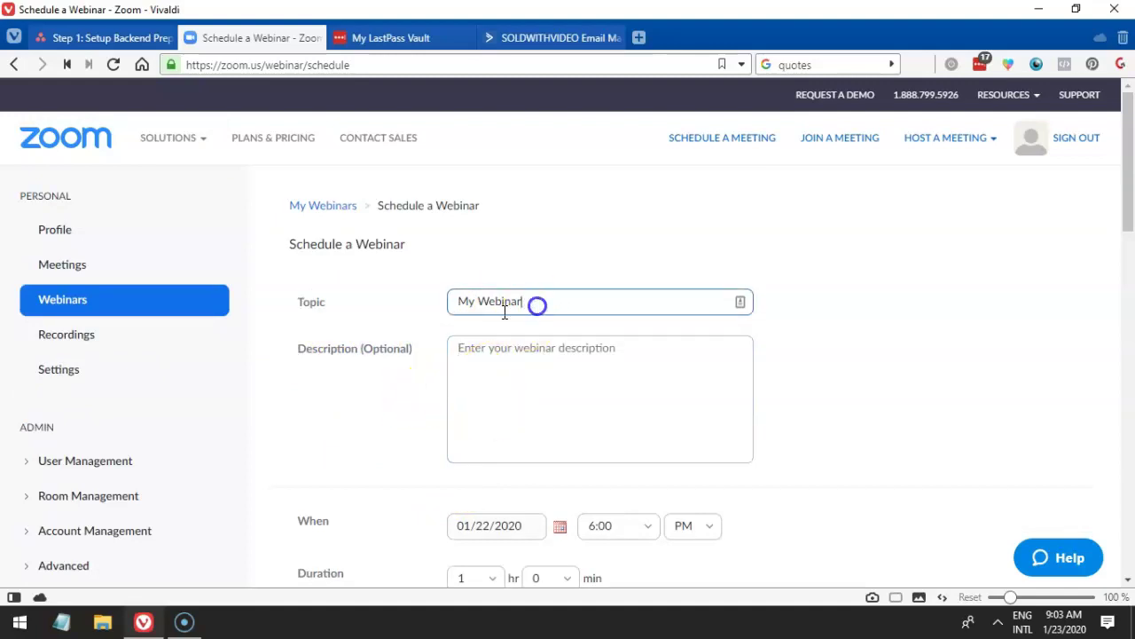
pyautogui.click(468, 375)
pyautogui.write('ewrqwrwr')
pyautogui.scroll(-2, 520, 408)
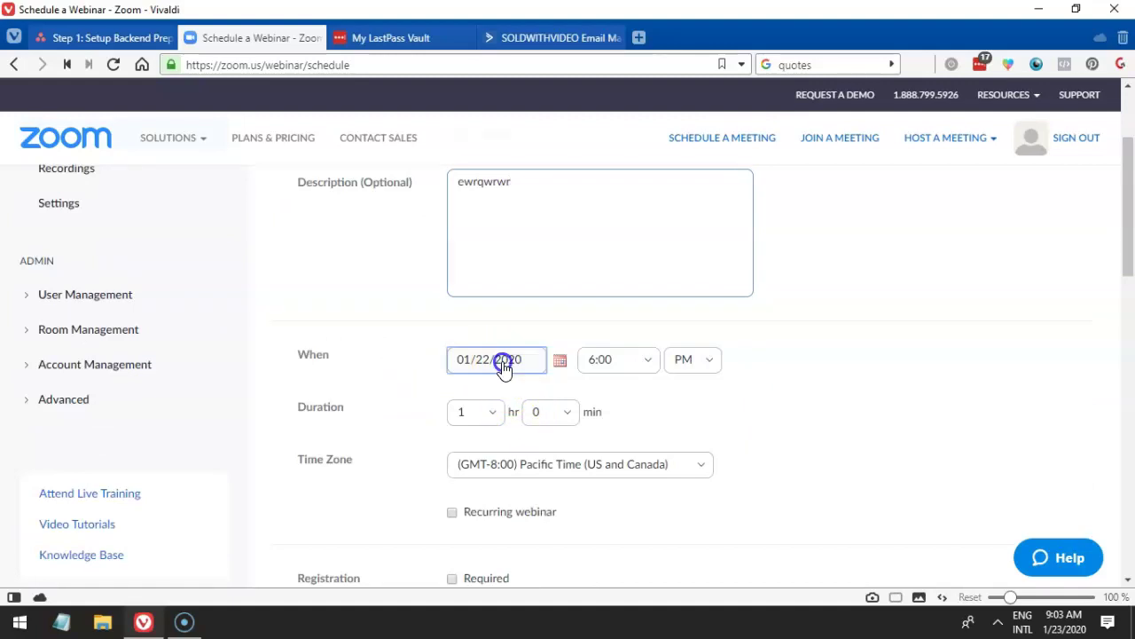
pyautogui.scroll(-2, 718, 421)
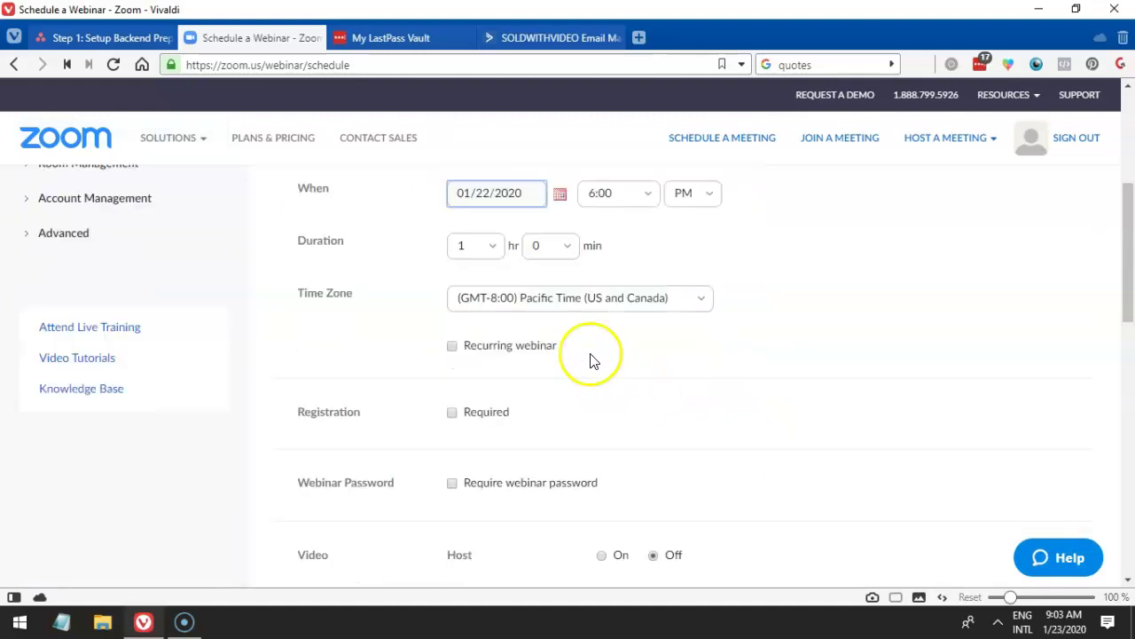
# - Keep the webinar duration at 1 hour
pyautogui.click(489, 271)
pyautogui.click(485, 252)
pyautogui.click(368, 244)
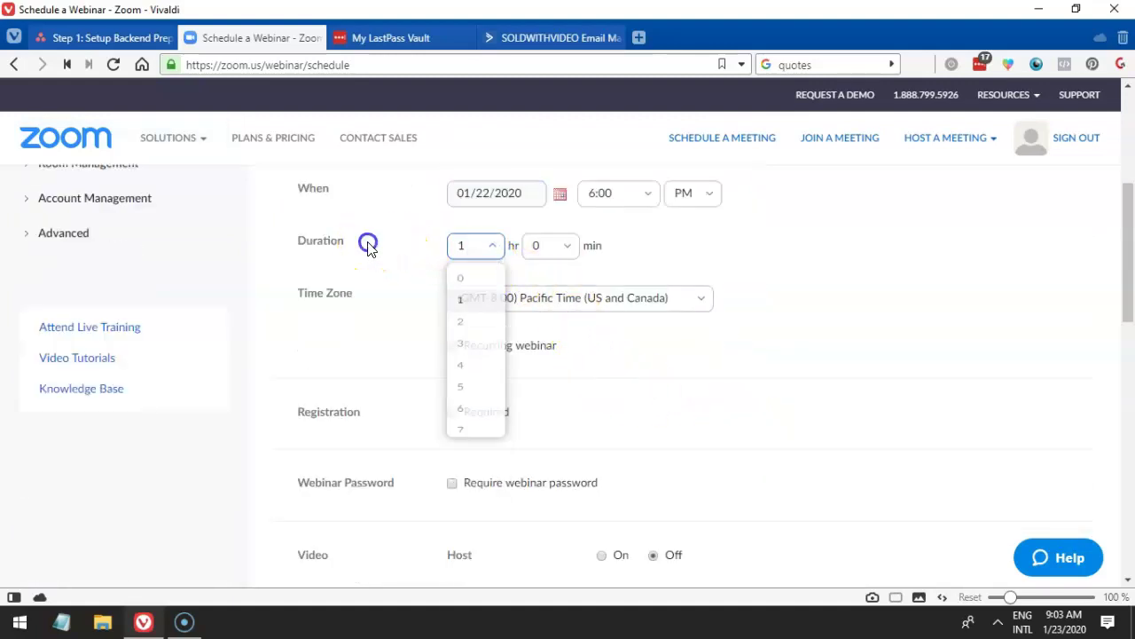
pyautogui.click(493, 248)
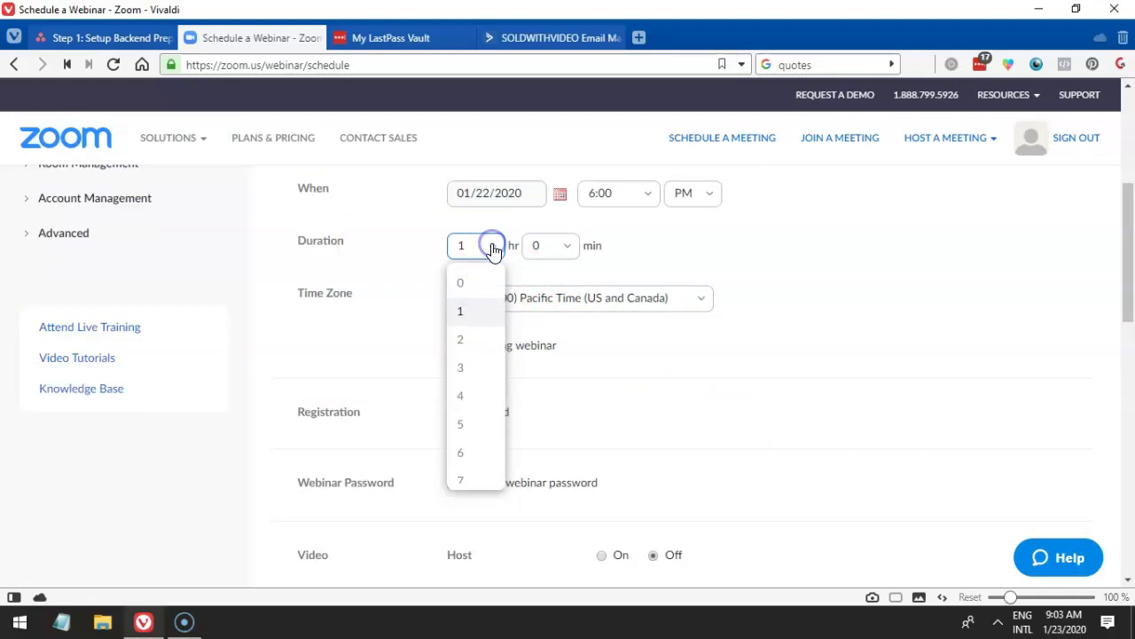
pyautogui.click(466, 310)
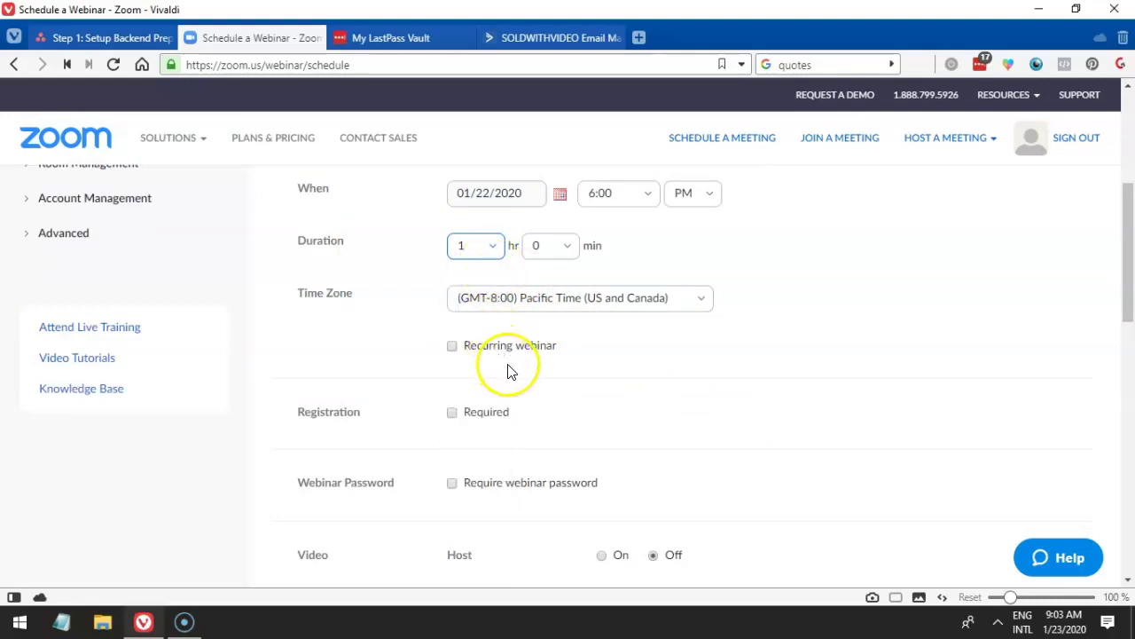
pyautogui.scroll(-1, 507, 370)
pyautogui.scroll(2, 527, 256)
pyautogui.click(474, 329)
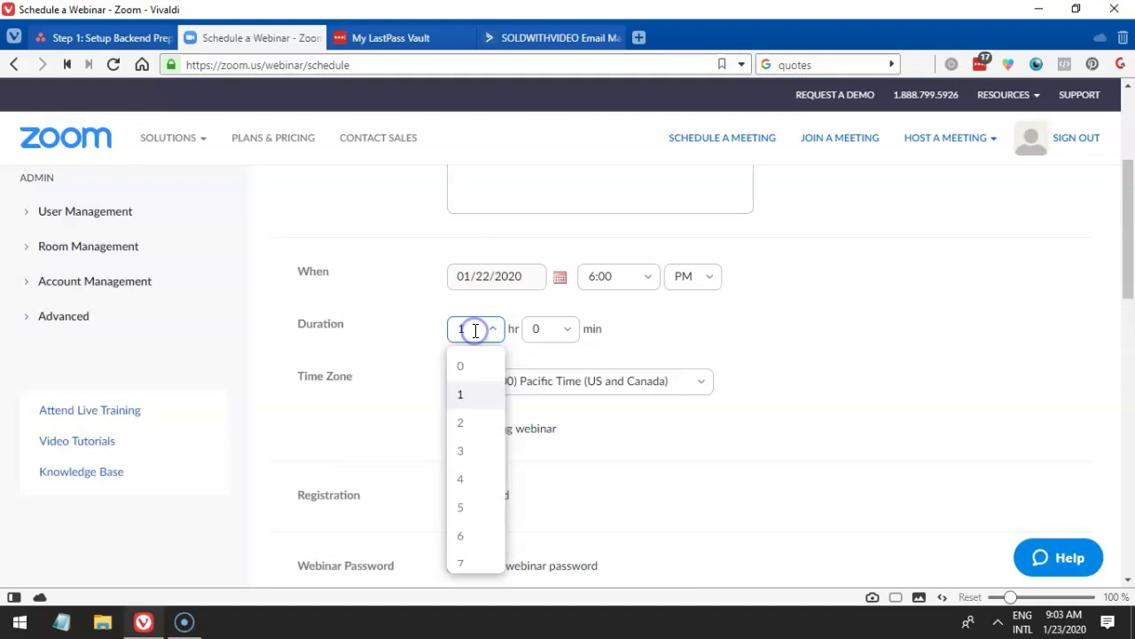
pyautogui.click(421, 337)
pyautogui.scroll(-1, 494, 402)
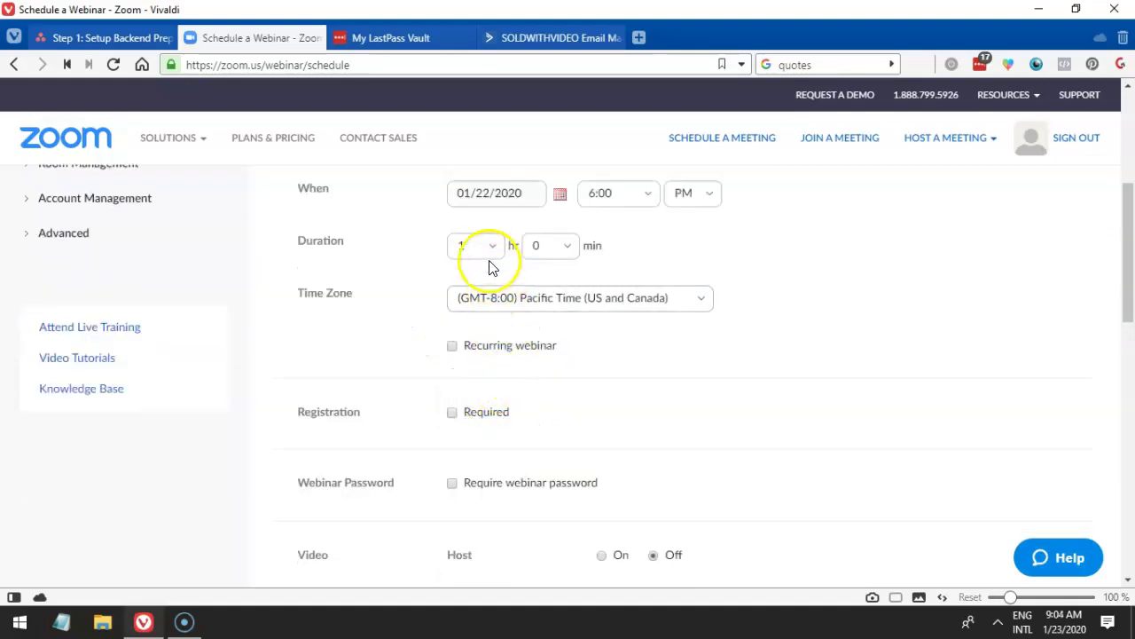
# - Review the webinar options, with only Q&A enabled, and try to schedule the webinar
pyautogui.scroll(-1, 458, 394)
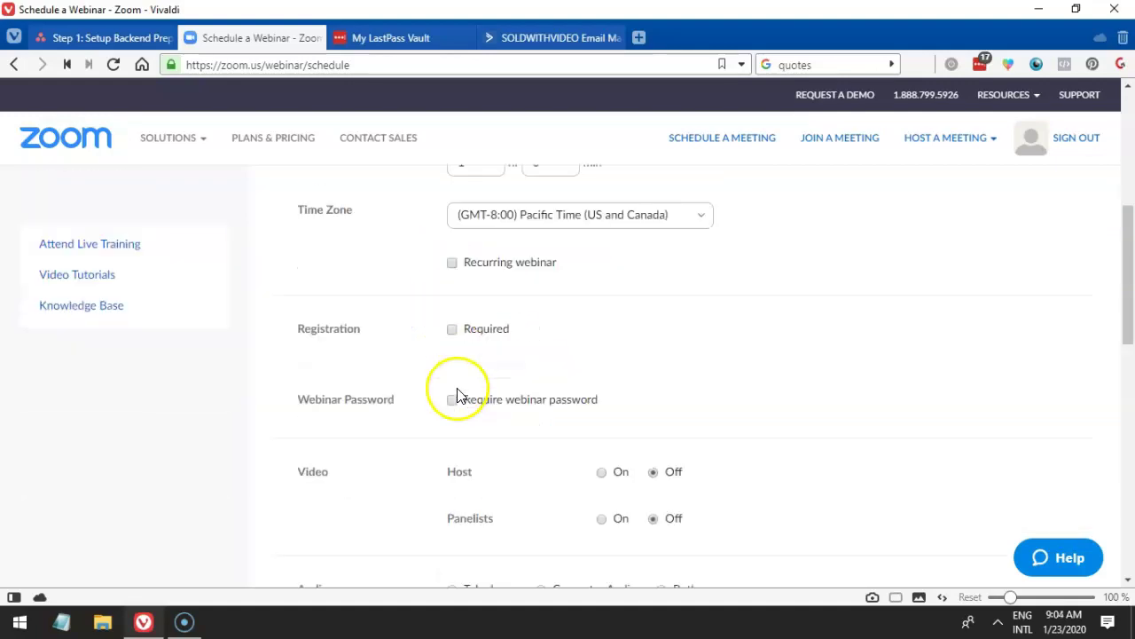
pyautogui.scroll(-1, 458, 395)
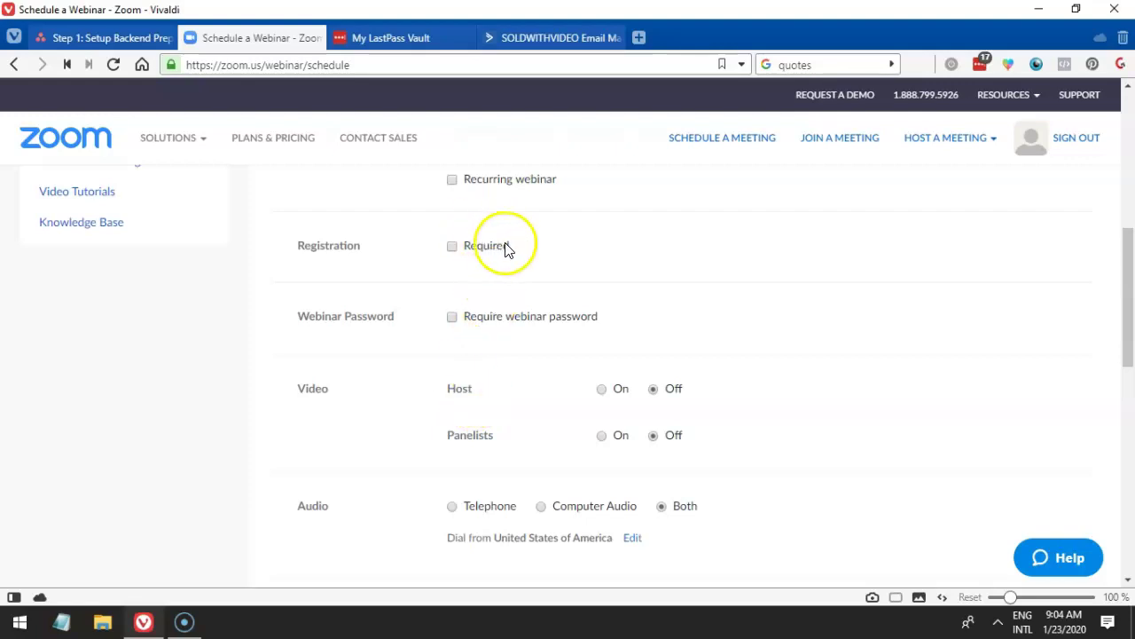
pyautogui.scroll(-1, 521, 355)
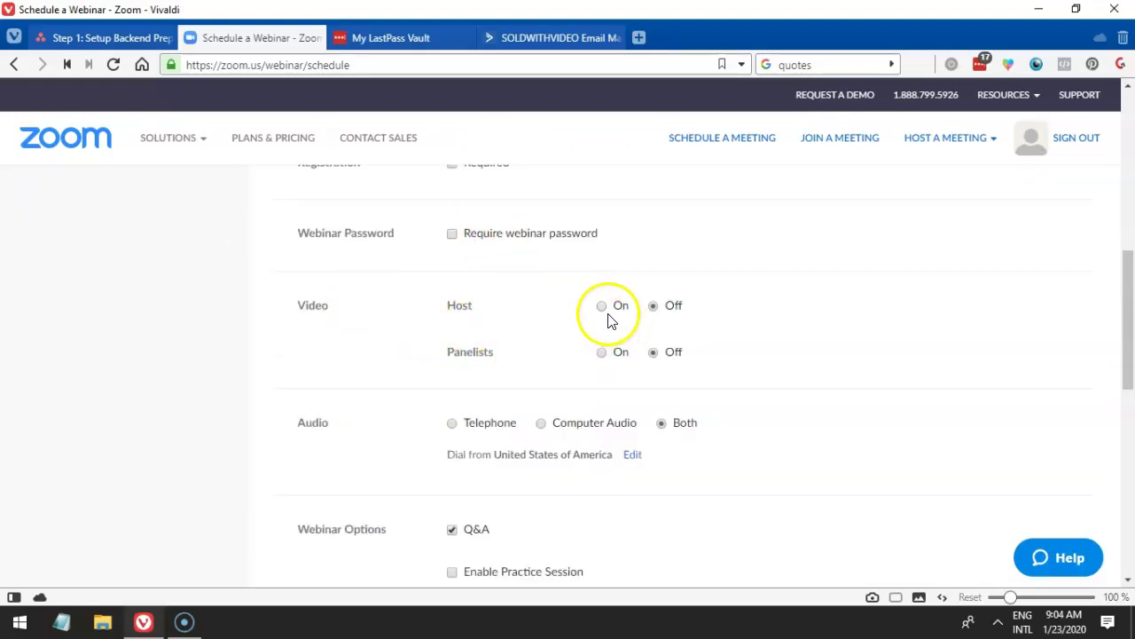
pyautogui.scroll(-2, 581, 399)
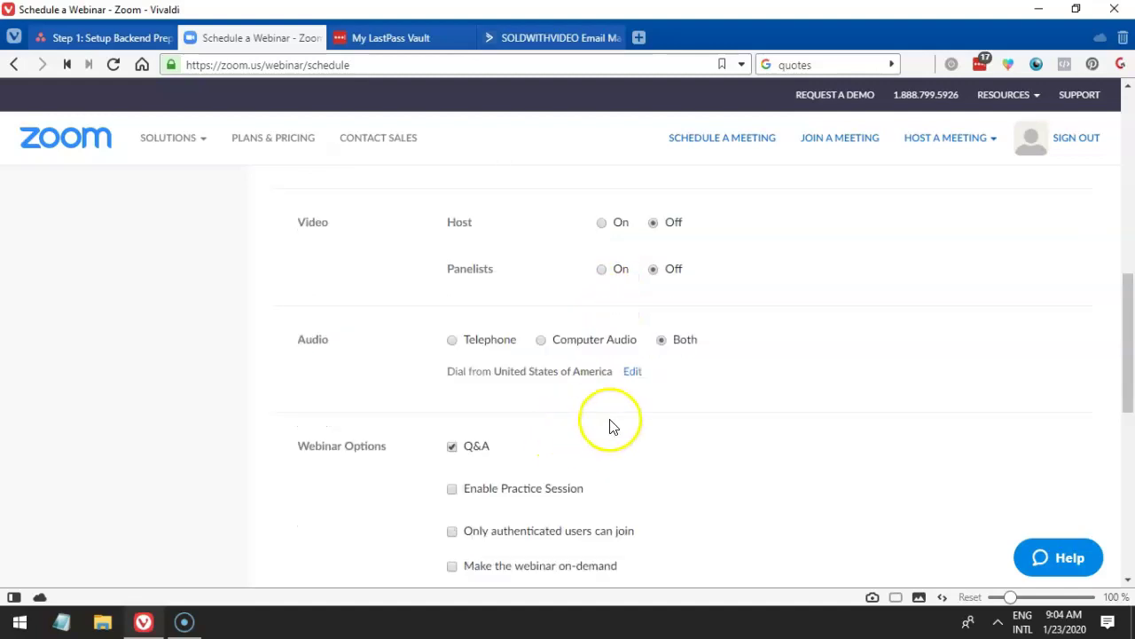
pyautogui.scroll(2, 585, 400)
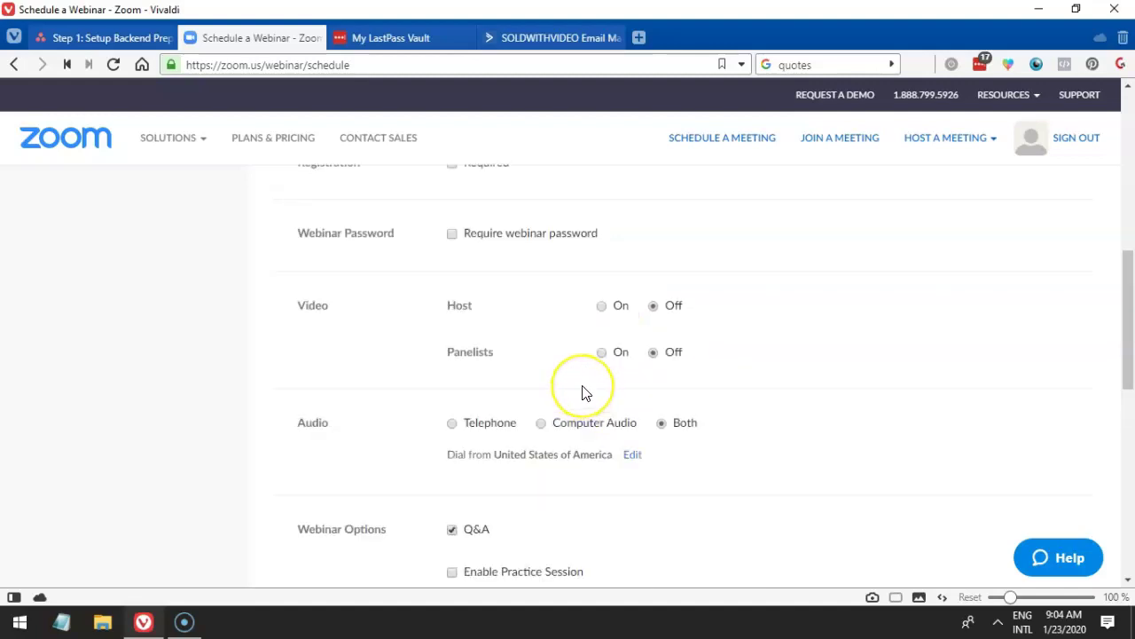
pyautogui.scroll(-2, 588, 393)
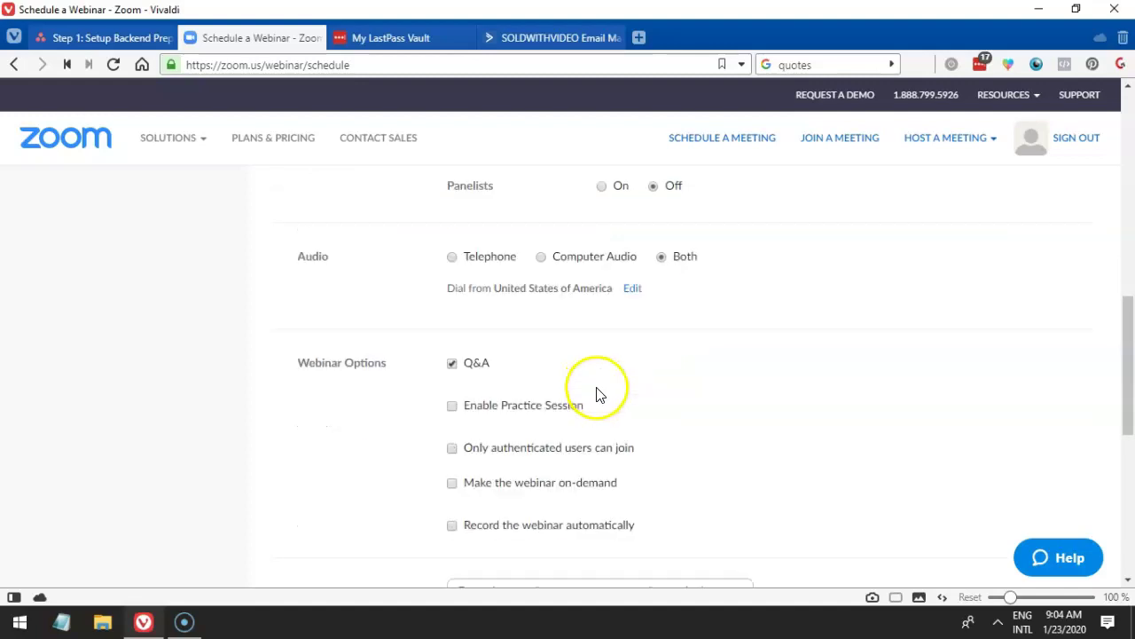
pyautogui.scroll(-1, 565, 411)
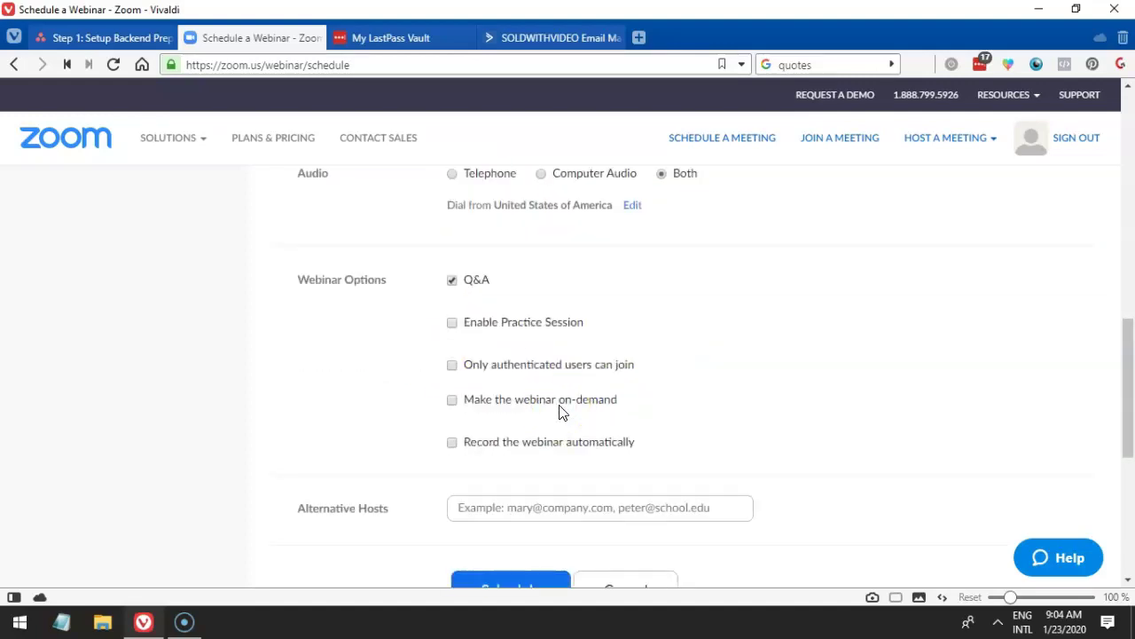
pyautogui.scroll(-2, 568, 408)
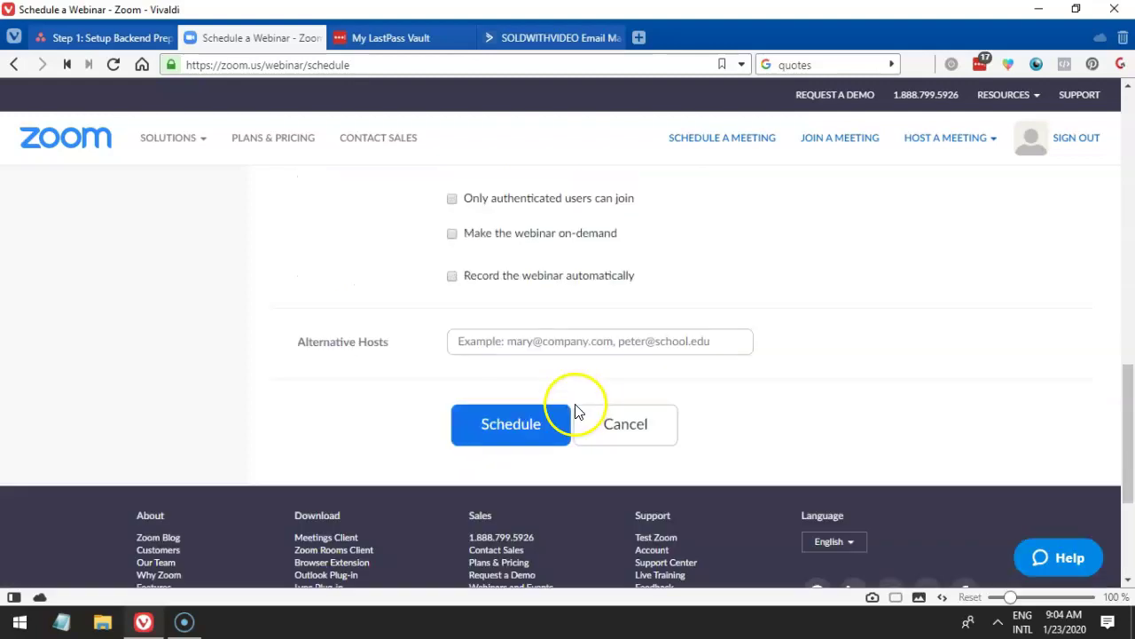
pyautogui.click(517, 427)
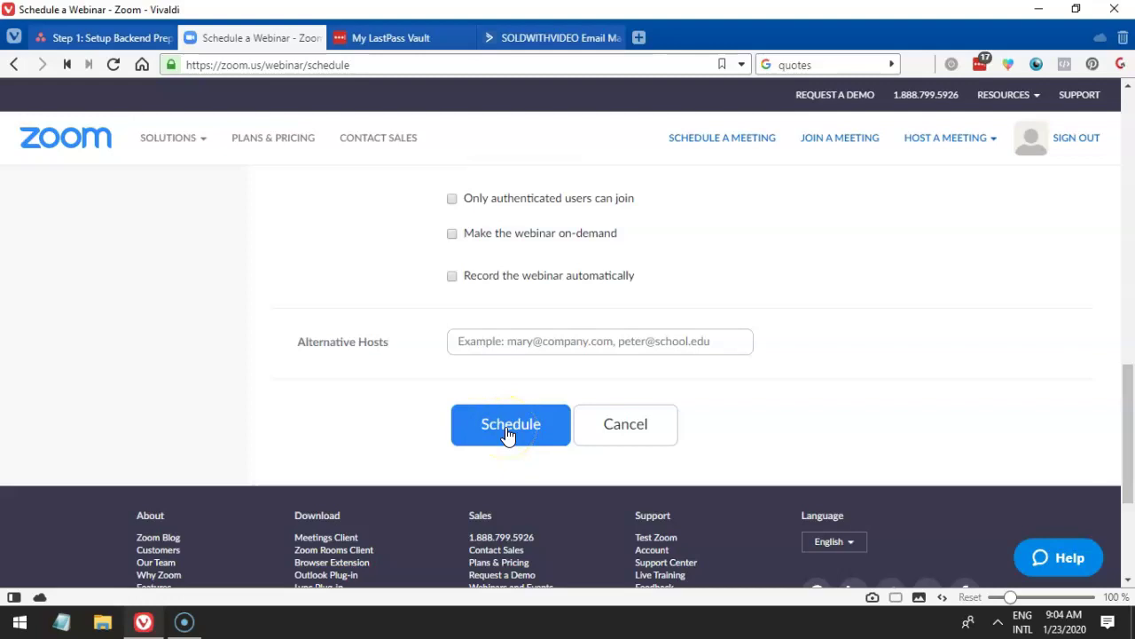
pyautogui.scroll(3, 506, 436)
pyautogui.scroll(-3, 499, 501)
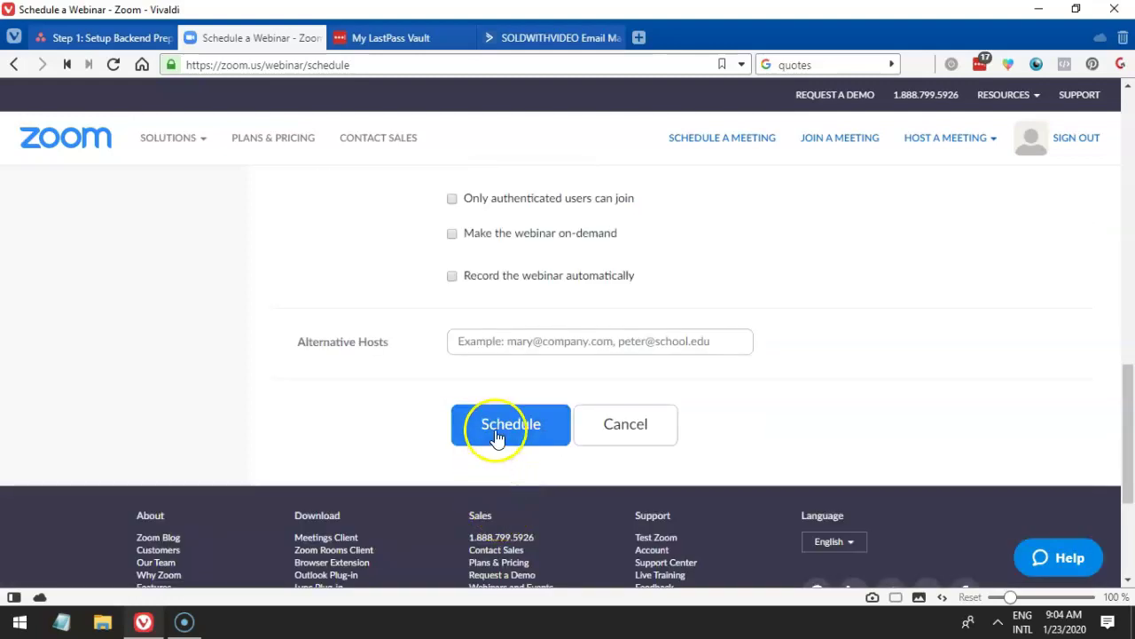
pyautogui.scroll(15, 495, 434)
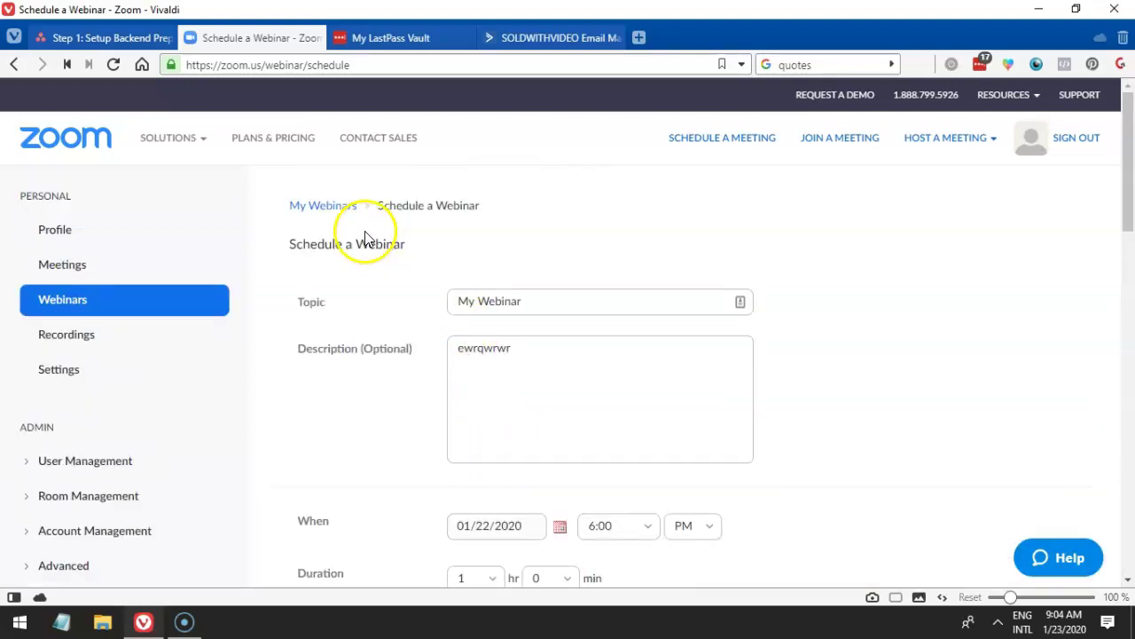
# - Open the past webinar Thought Reversal Script FREE Training from My Webinars' Previous Webinars list
pyautogui.click(325, 210)
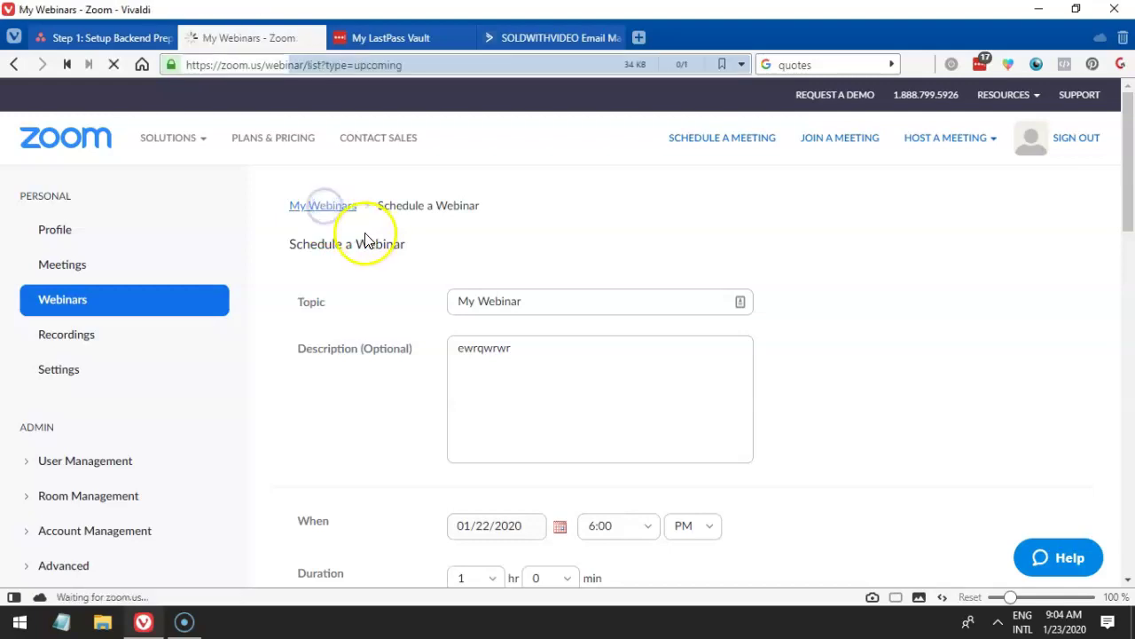
pyautogui.click(526, 206)
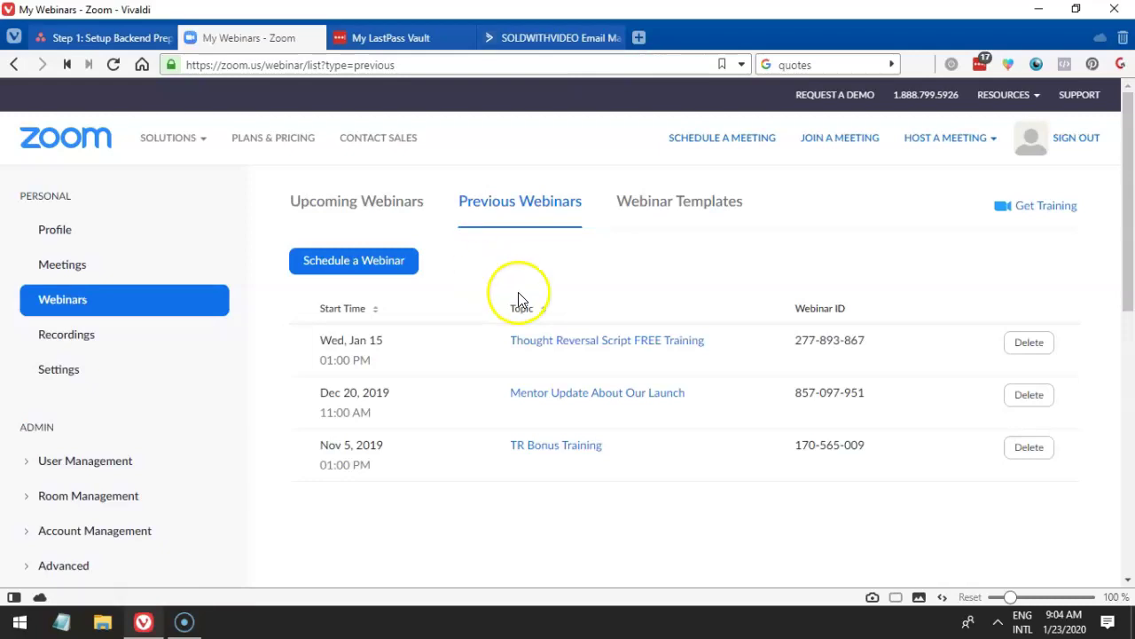
pyautogui.click(592, 343)
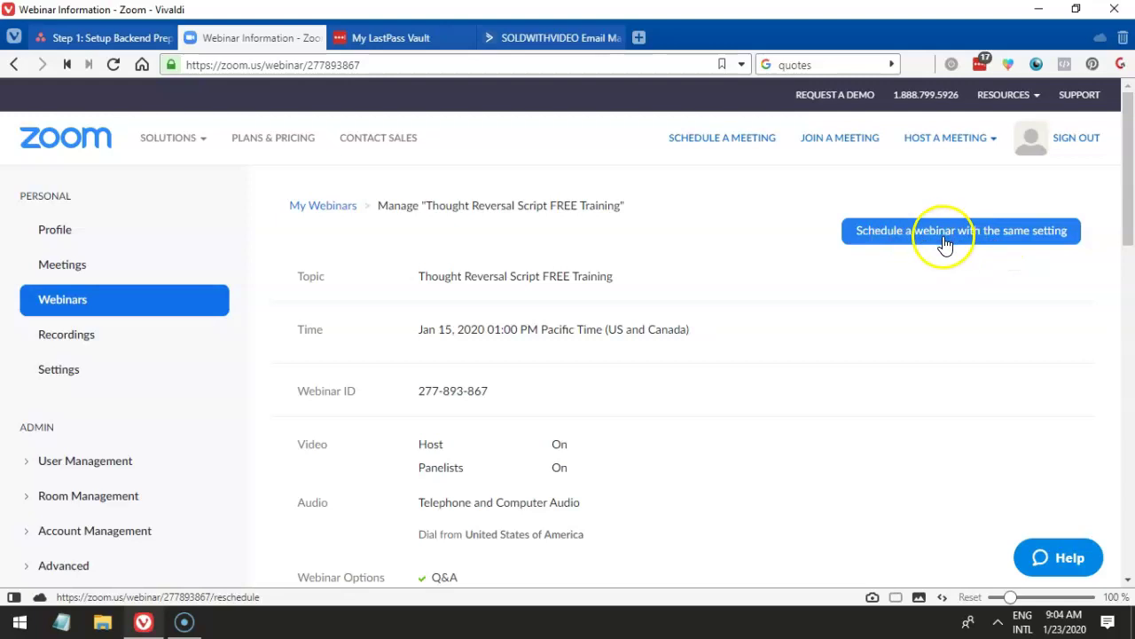
pyautogui.moveTo(418, 276); pyautogui.dragTo(557, 334)
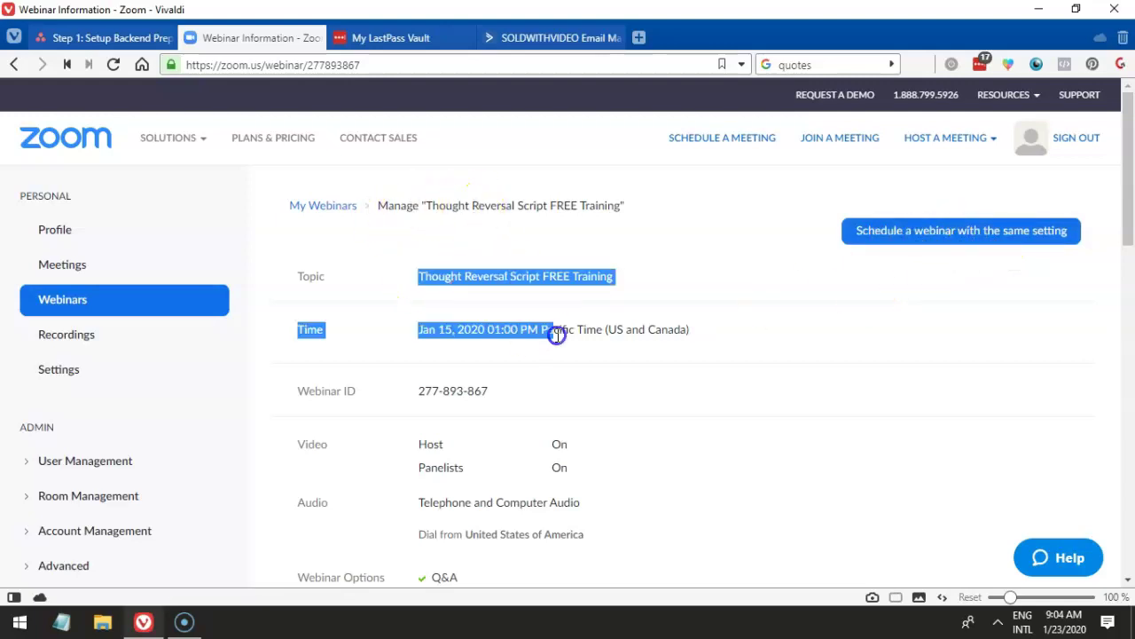
pyautogui.click(572, 349)
pyautogui.moveTo(425, 277); pyautogui.dragTo(639, 286)
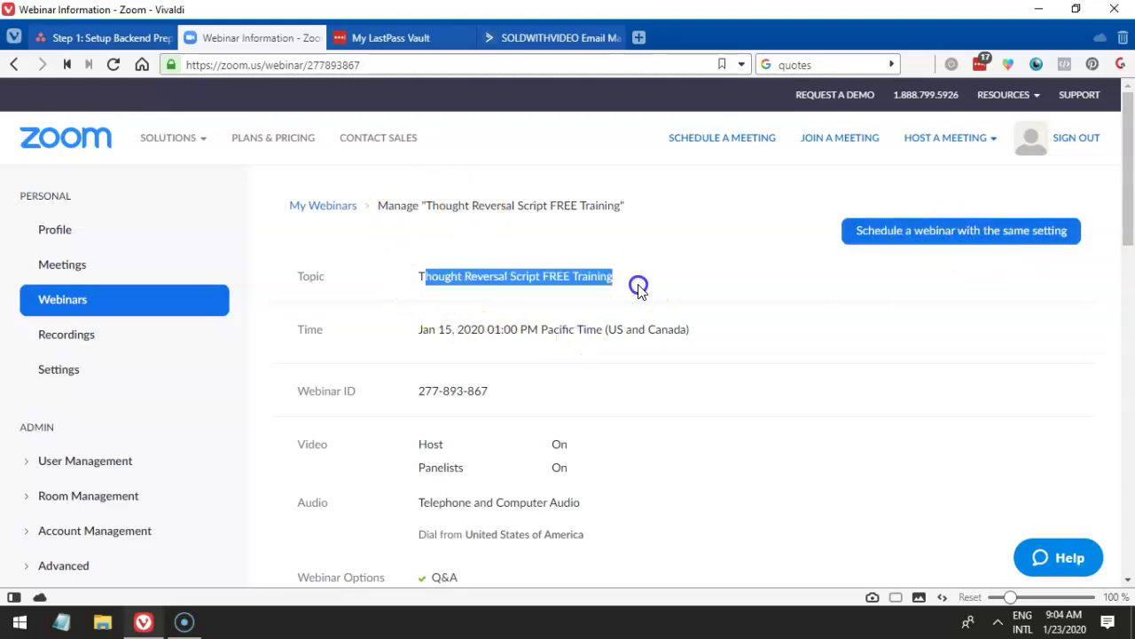
pyautogui.click(573, 302)
pyautogui.moveTo(417, 276); pyautogui.dragTo(651, 297)
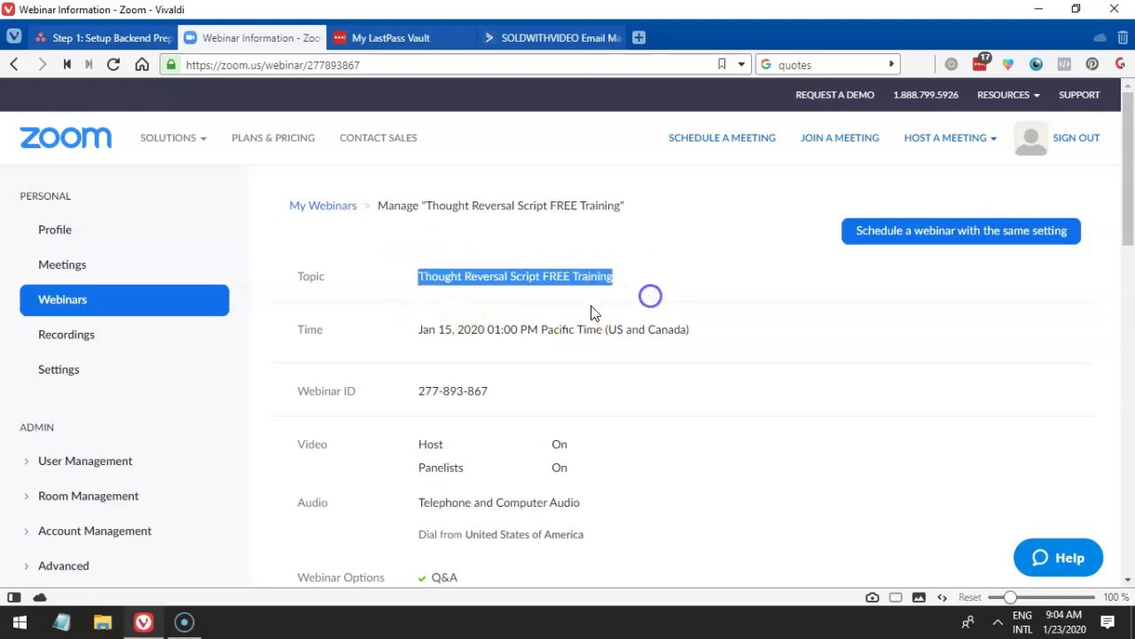
pyautogui.scroll(-1, 533, 317)
pyautogui.moveTo(418, 251); pyautogui.dragTo(590, 257)
pyautogui.scroll(-1, 546, 305)
pyautogui.click(545, 306)
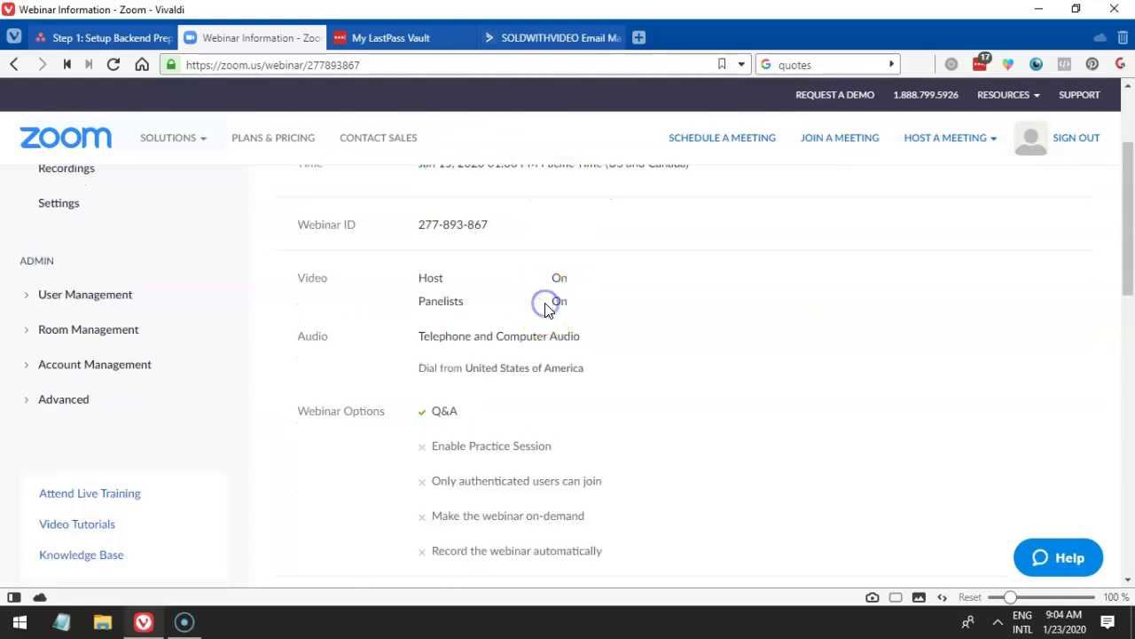
pyautogui.scroll(-1, 545, 306)
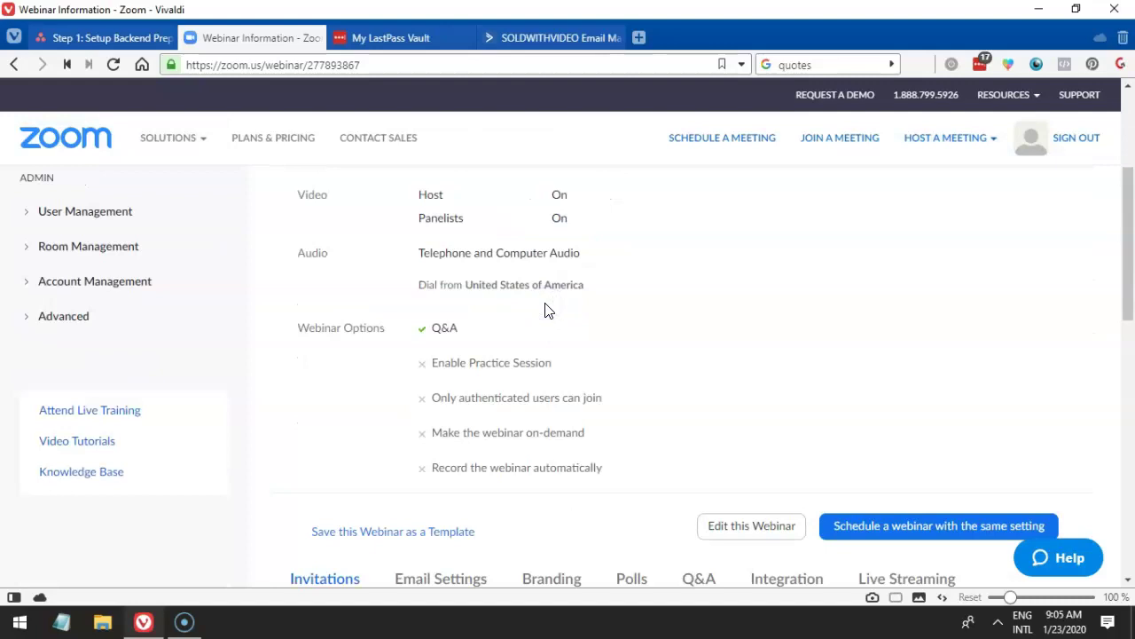
pyautogui.click(630, 312)
pyautogui.scroll(-2, 631, 316)
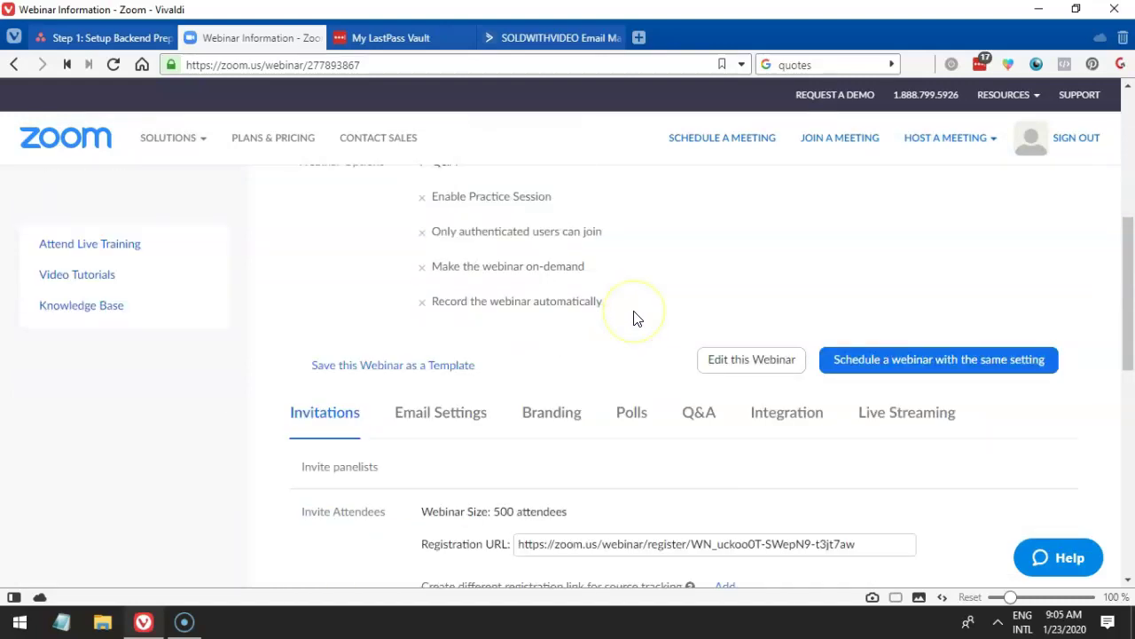
pyautogui.scroll(-1, 636, 318)
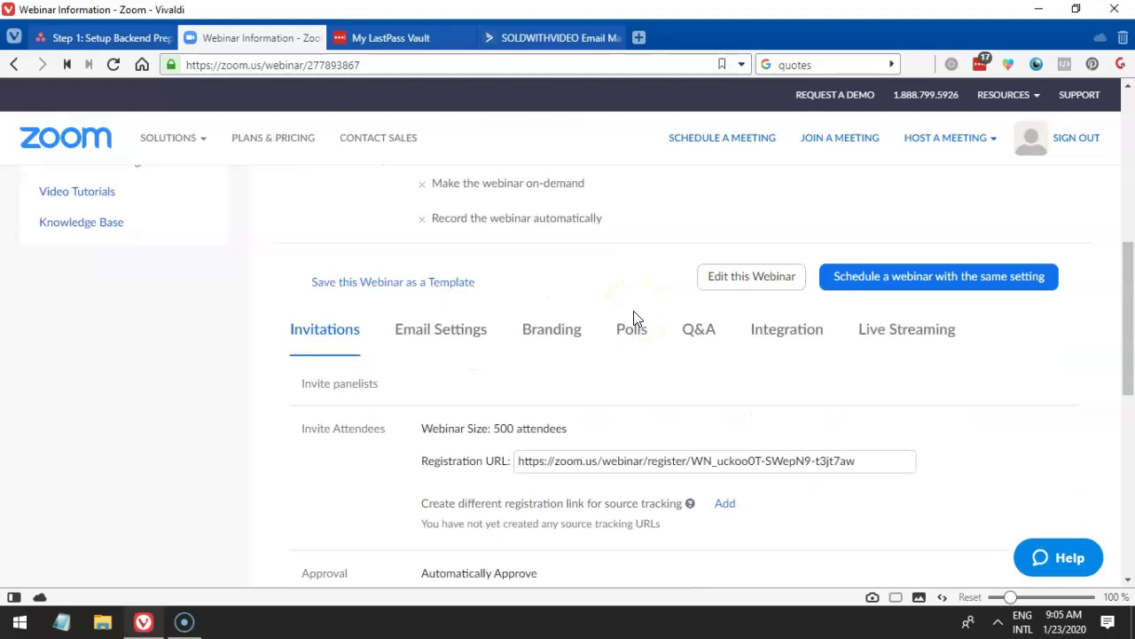
pyautogui.scroll(-1, 456, 337)
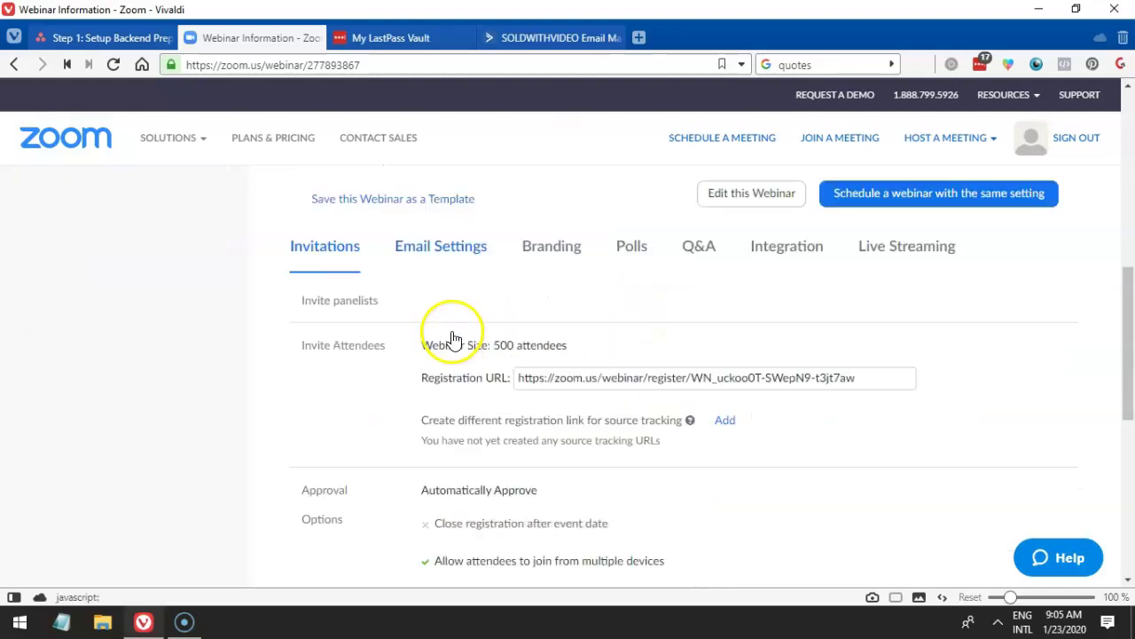
# - Review the webinar's confirmation and follow-up email settings on its Email Settings tab
pyautogui.click(440, 248)
pyautogui.scroll(-1, 484, 328)
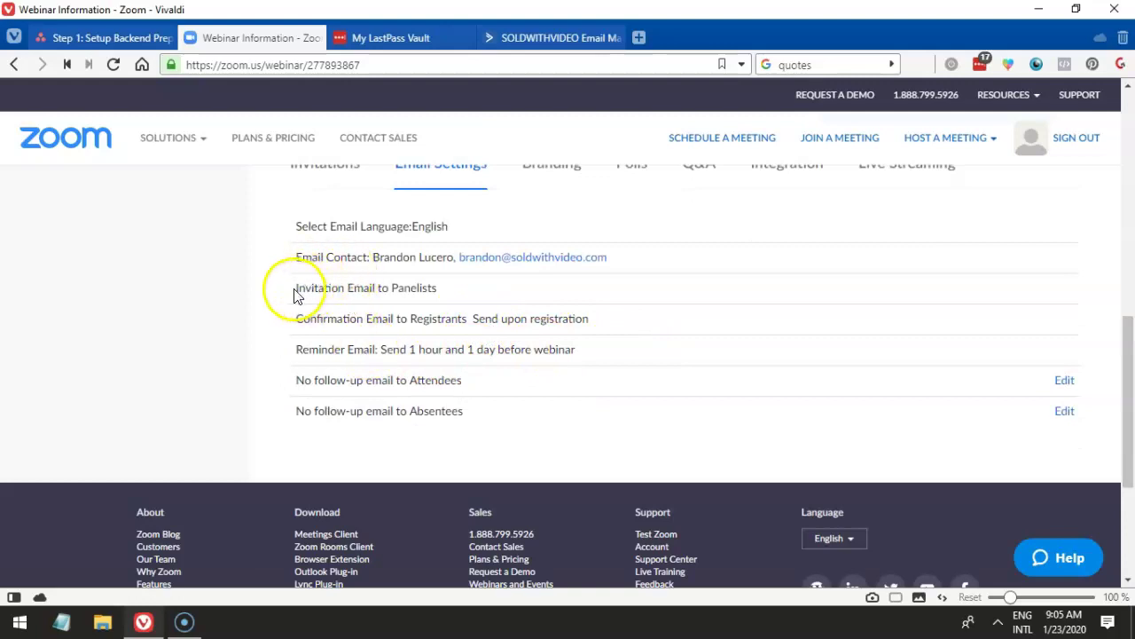
pyautogui.moveTo(295, 319); pyautogui.dragTo(602, 325)
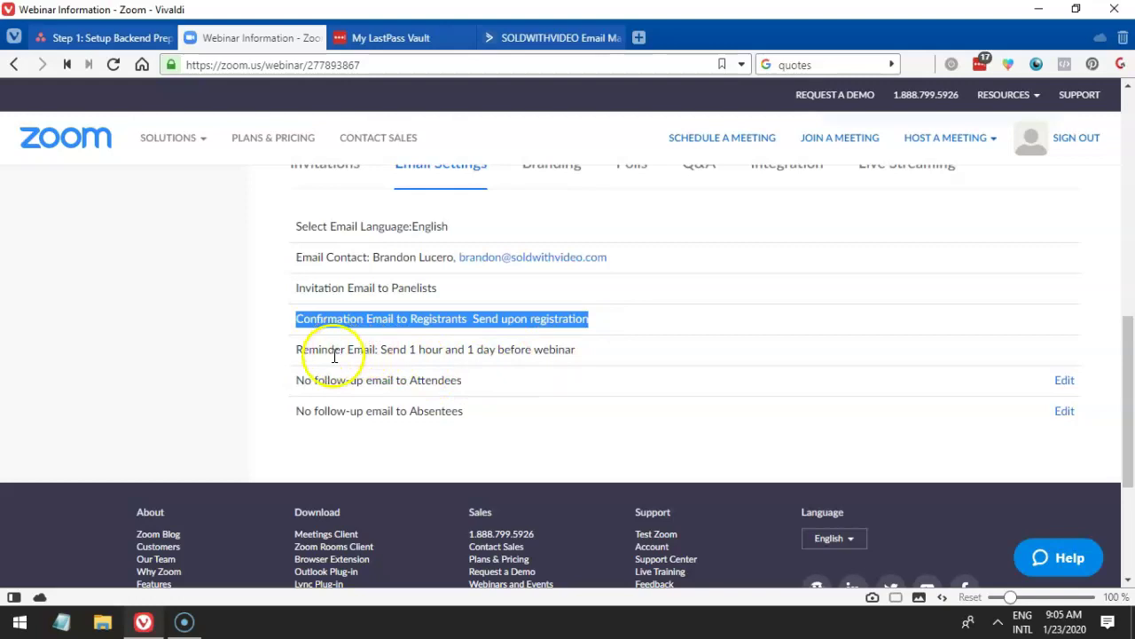
pyautogui.moveTo(300, 379); pyautogui.dragTo(418, 380)
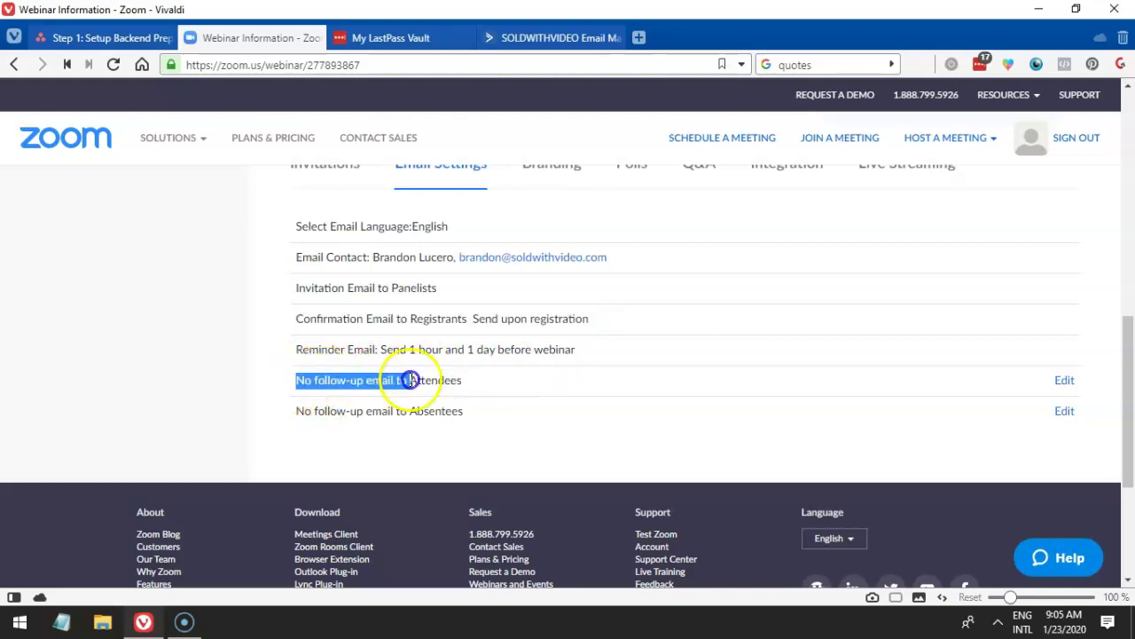
pyautogui.moveTo(304, 411); pyautogui.dragTo(502, 410)
pyautogui.click(299, 412)
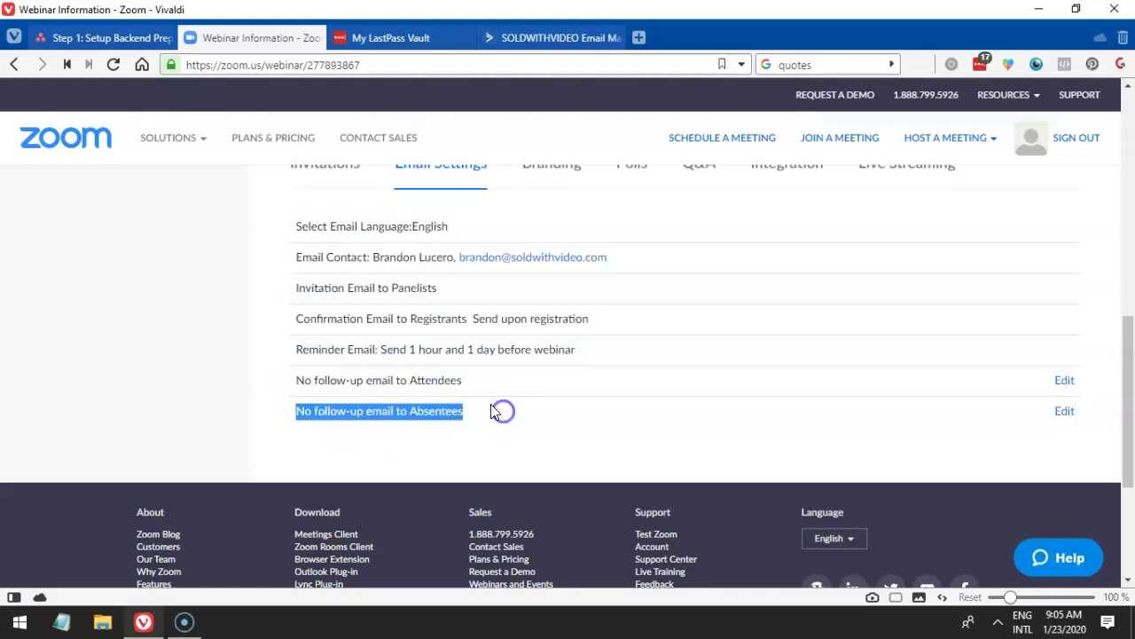
pyautogui.click(464, 381)
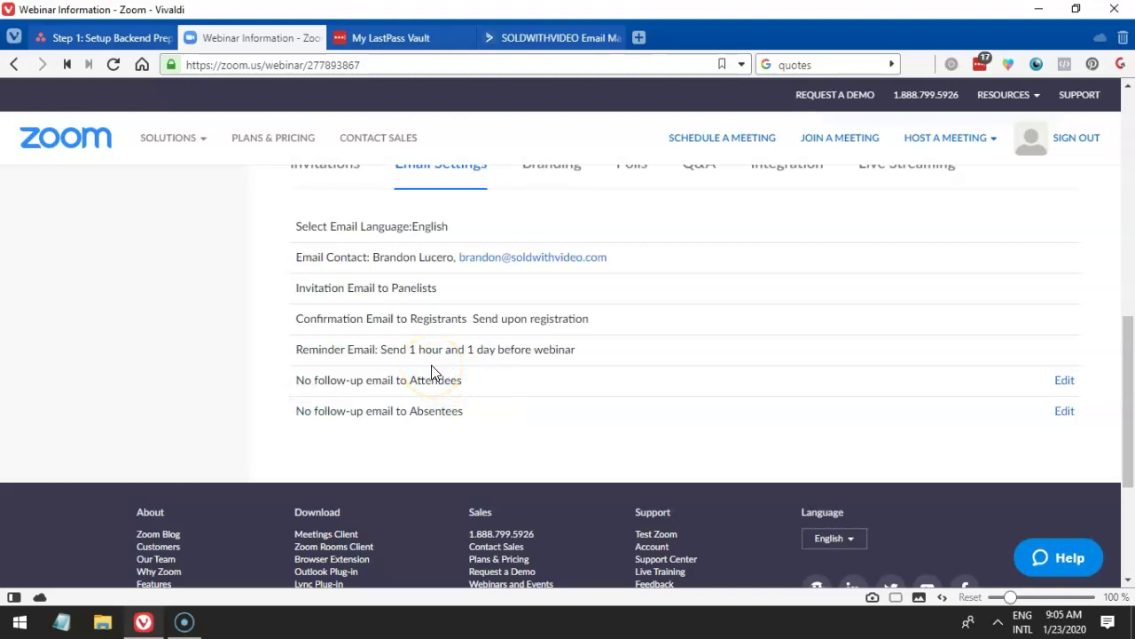
pyautogui.moveTo(358, 381); pyautogui.dragTo(391, 382)
pyautogui.click(533, 35)
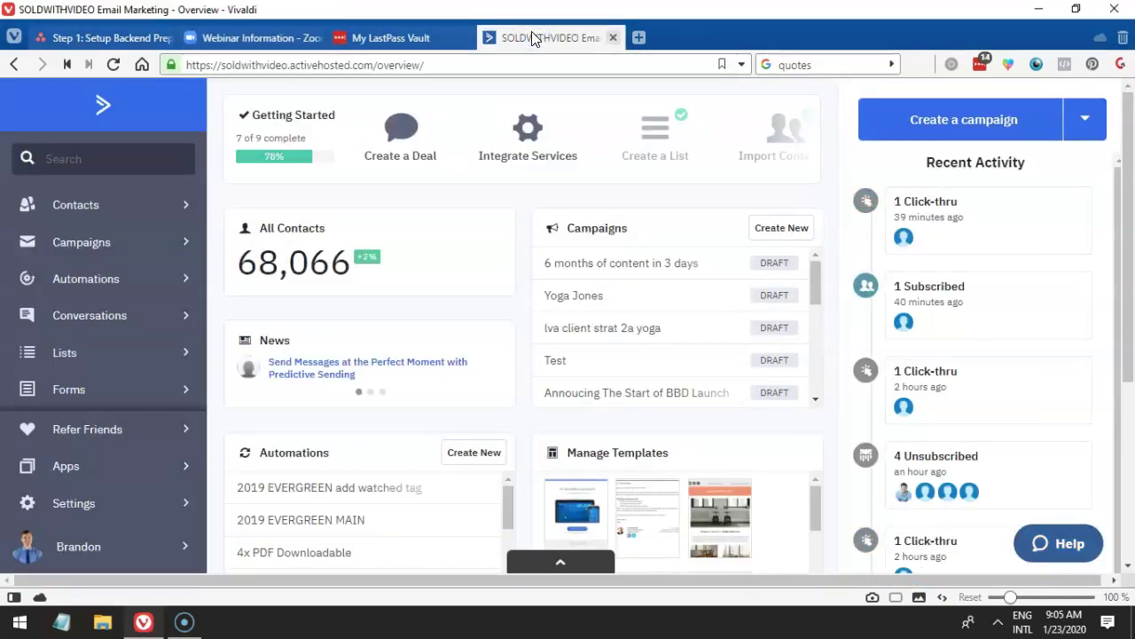
pyautogui.click(243, 37)
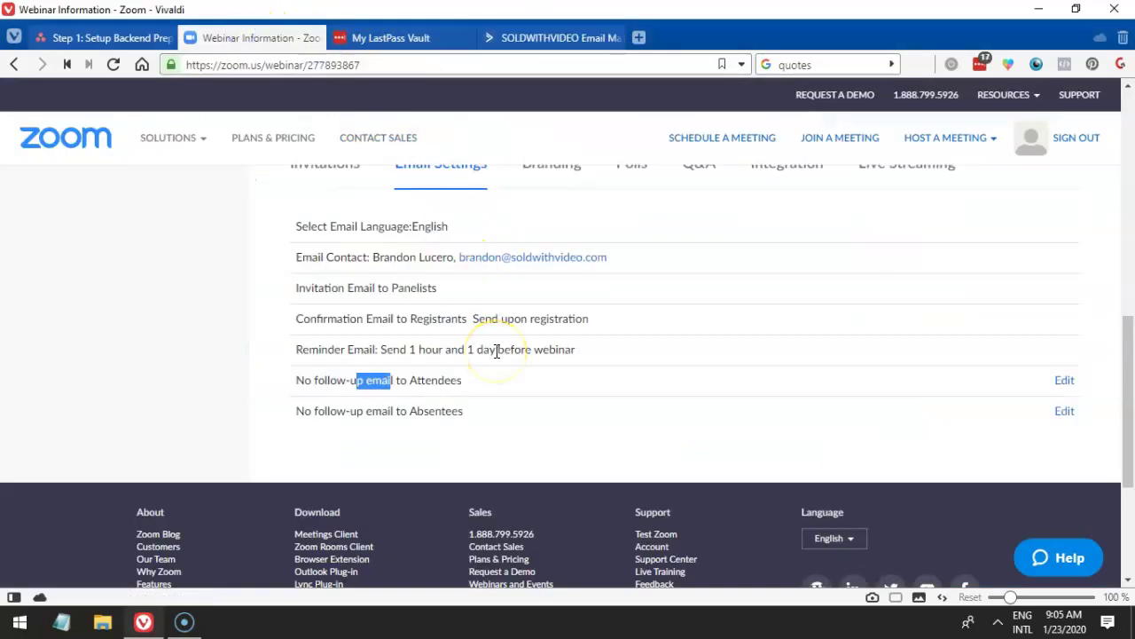
pyautogui.scroll(1, 497, 350)
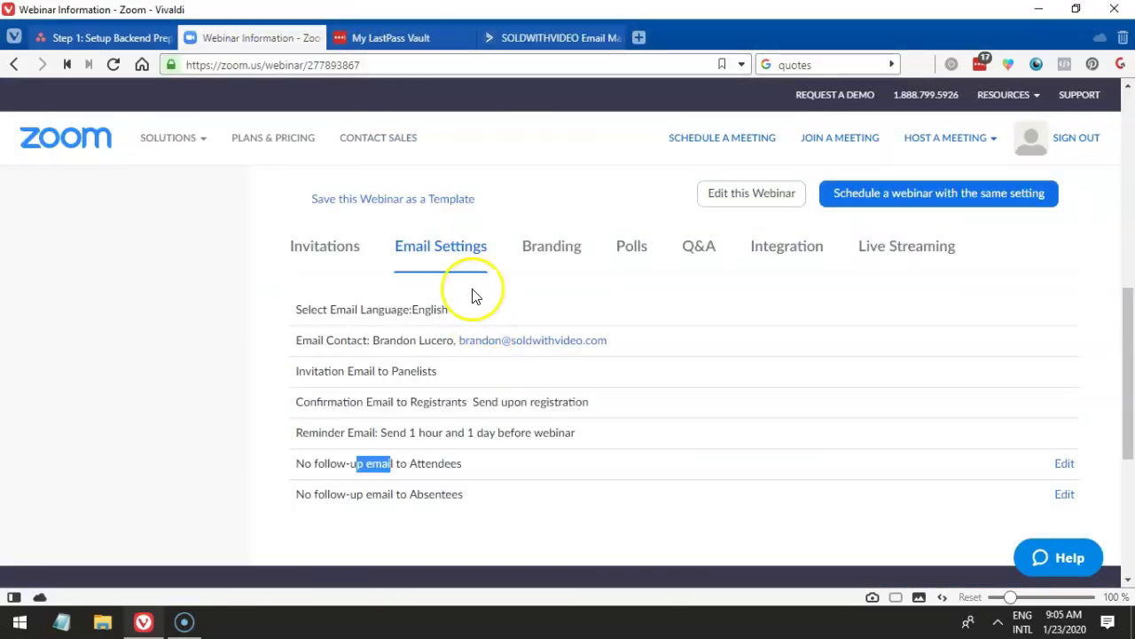
pyautogui.scroll(2, 449, 329)
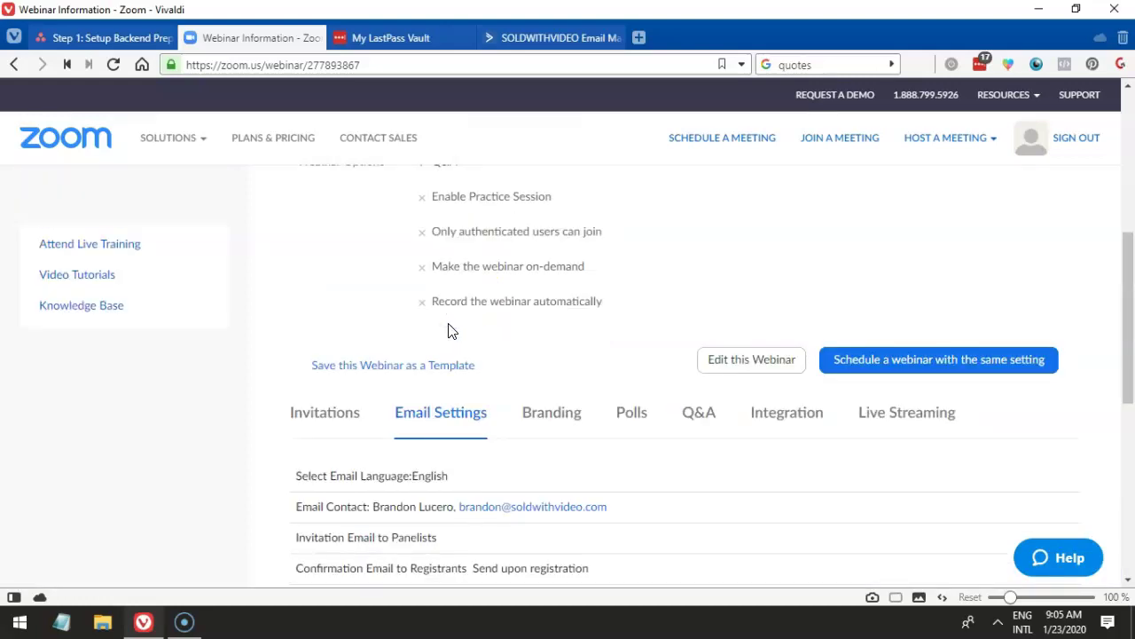
pyautogui.scroll(3, 449, 330)
pyautogui.scroll(2, 448, 330)
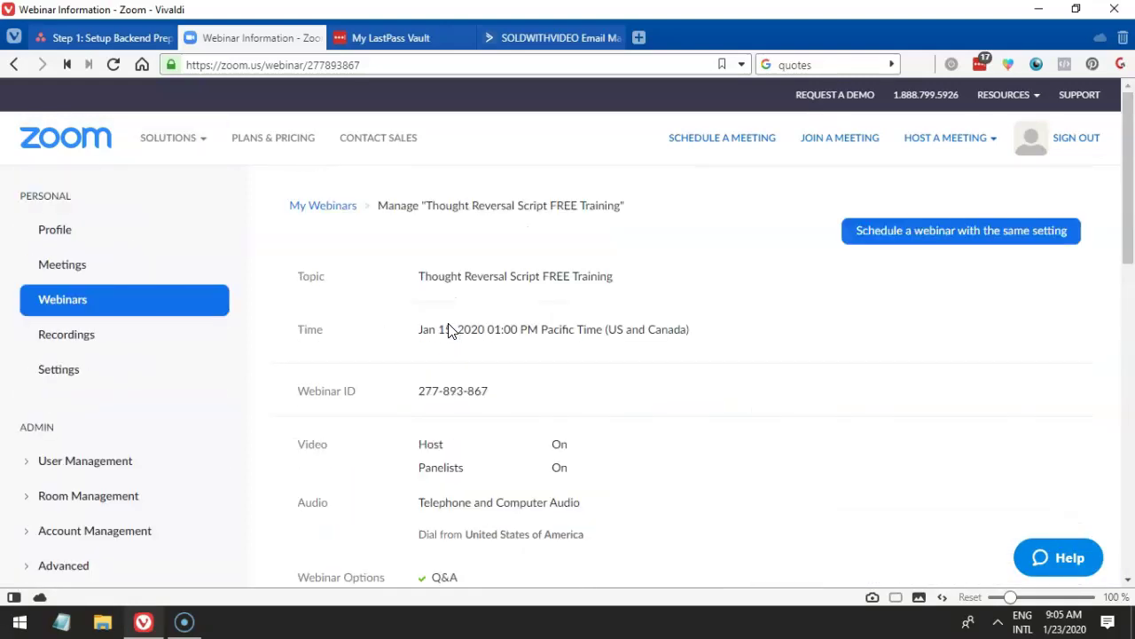
pyautogui.click(83, 277)
pyautogui.click(88, 273)
pyautogui.click(87, 315)
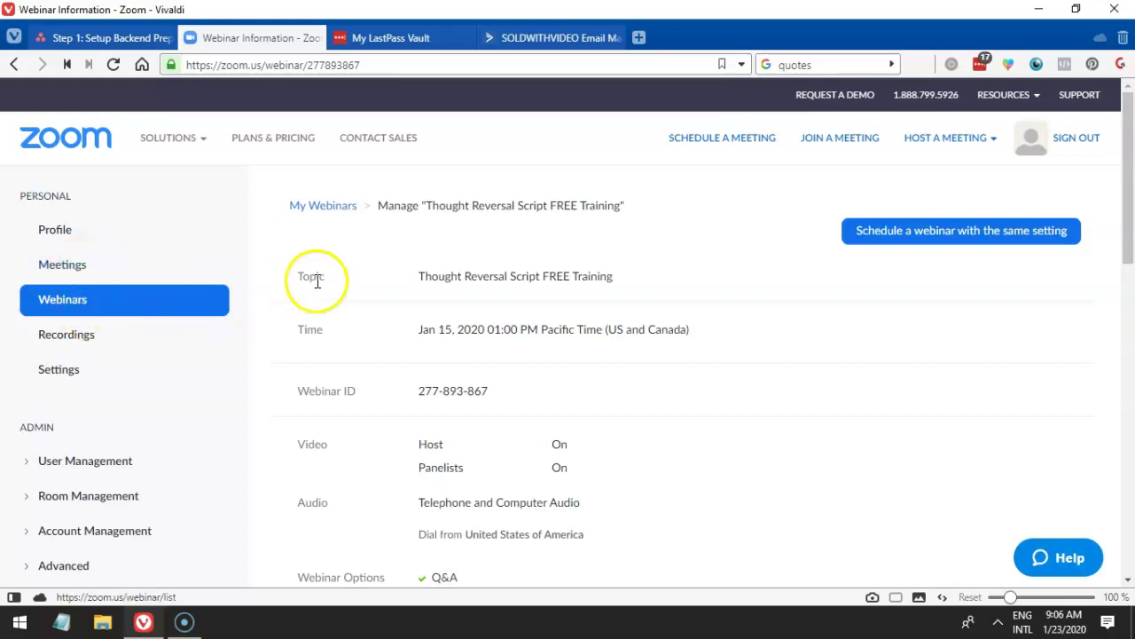
pyautogui.click(367, 277)
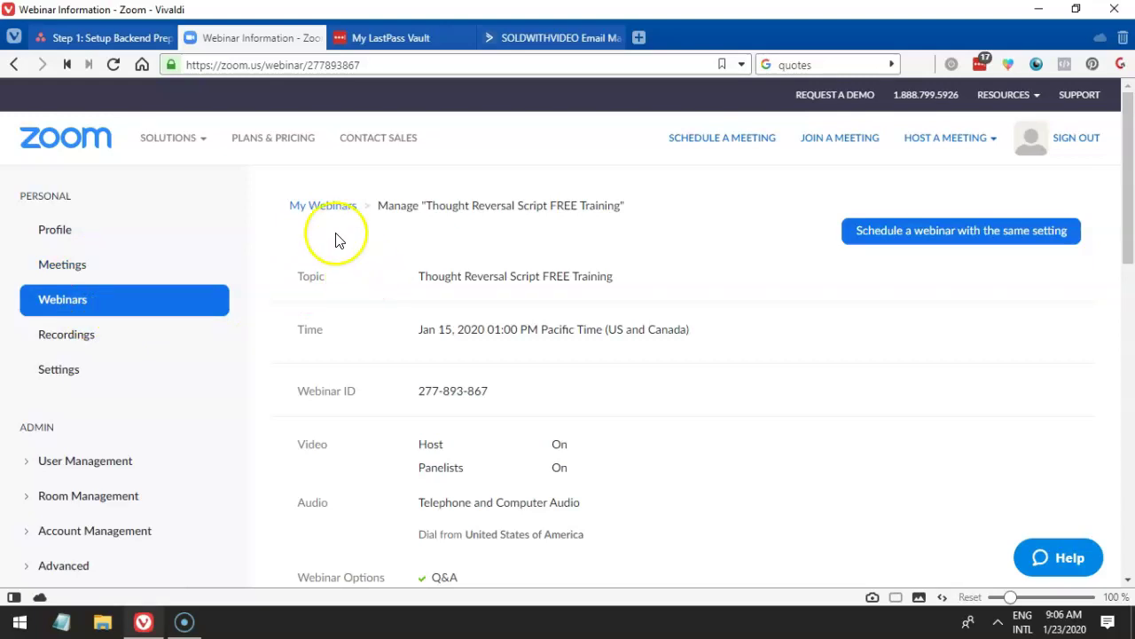
# - Go back through My Webinars and Previous Webinars to the empty Upcoming Webinars list
pyautogui.click(323, 207)
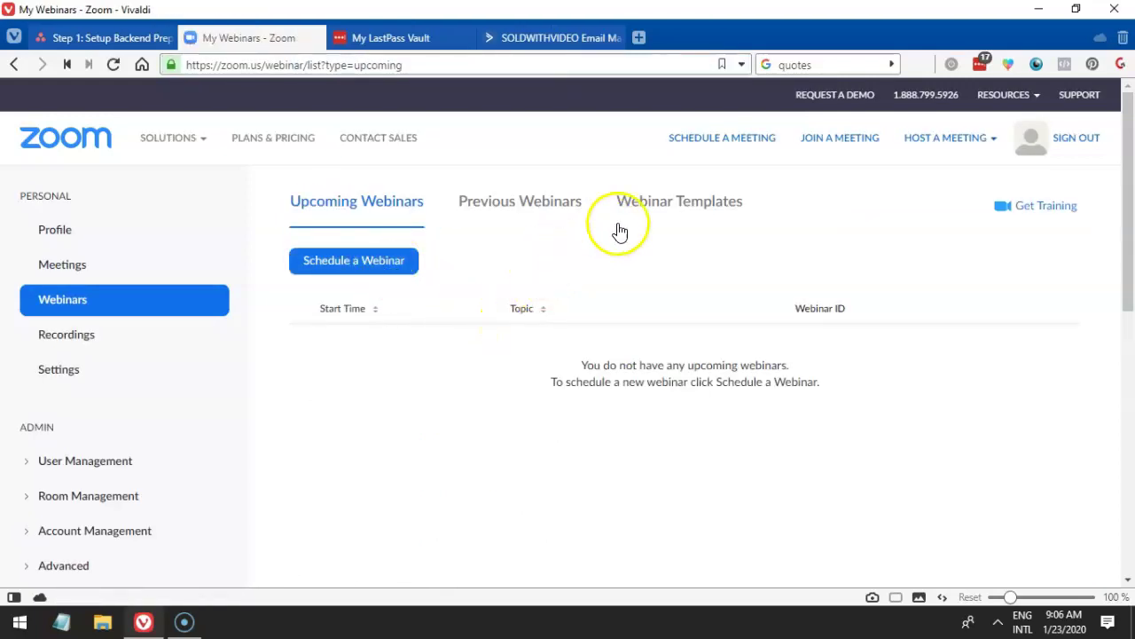
pyautogui.click(515, 210)
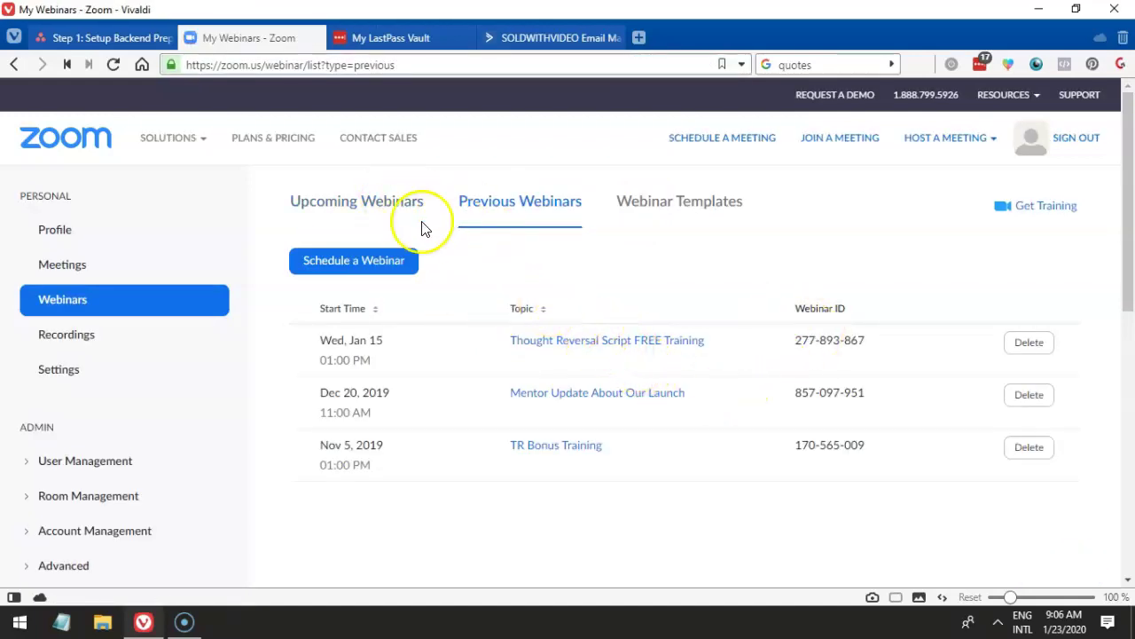
pyautogui.click(378, 213)
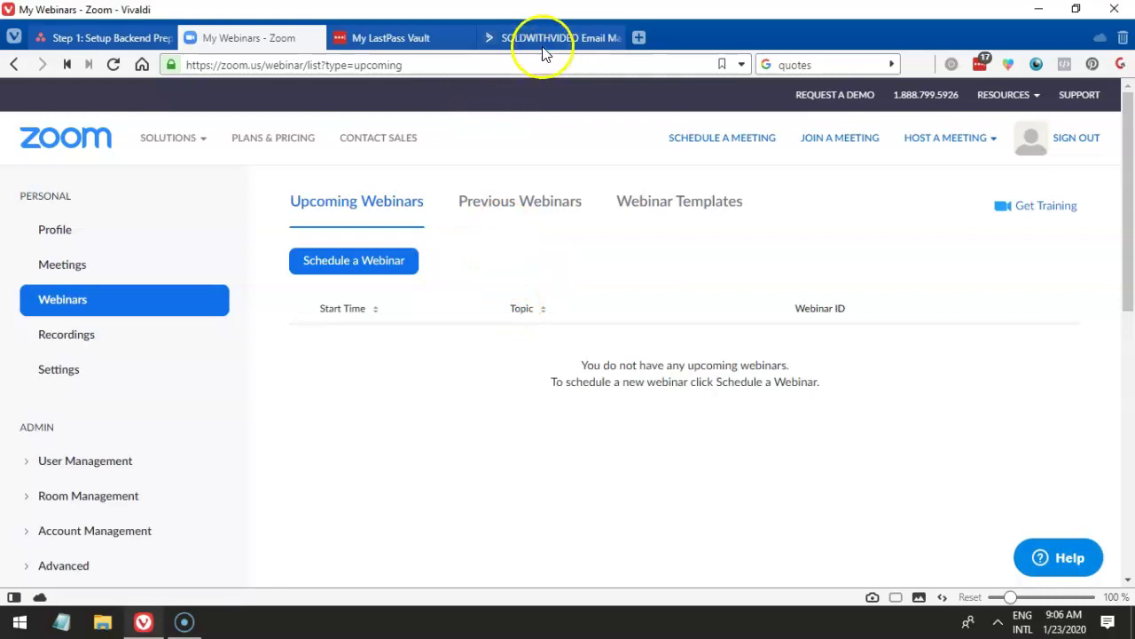
pyautogui.moveTo(542, 51)
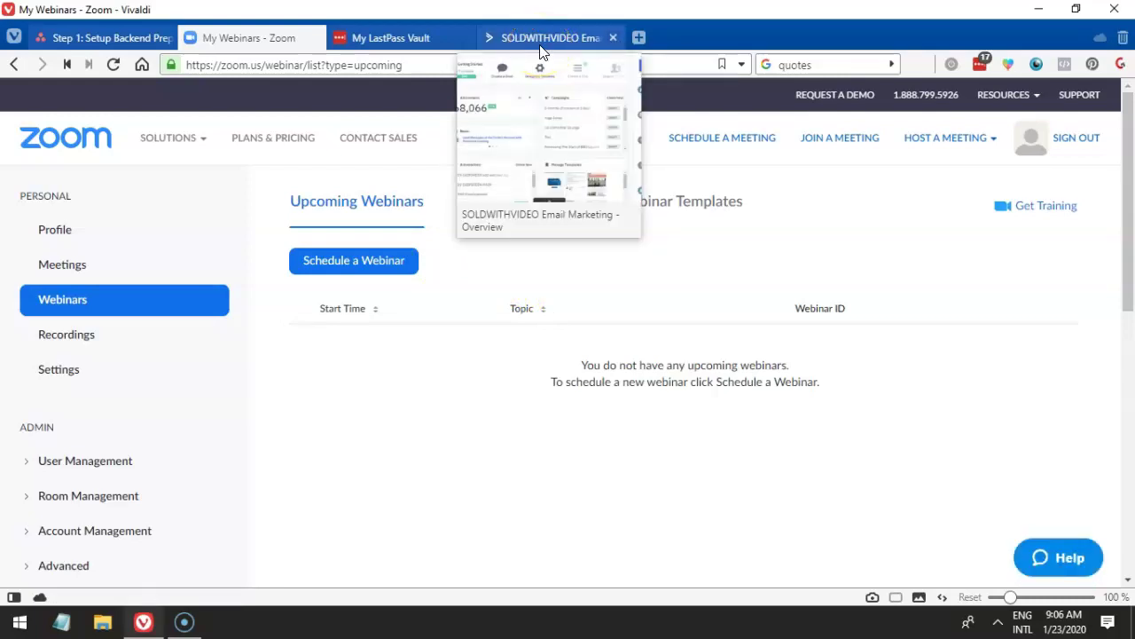
pyautogui.click(542, 44)
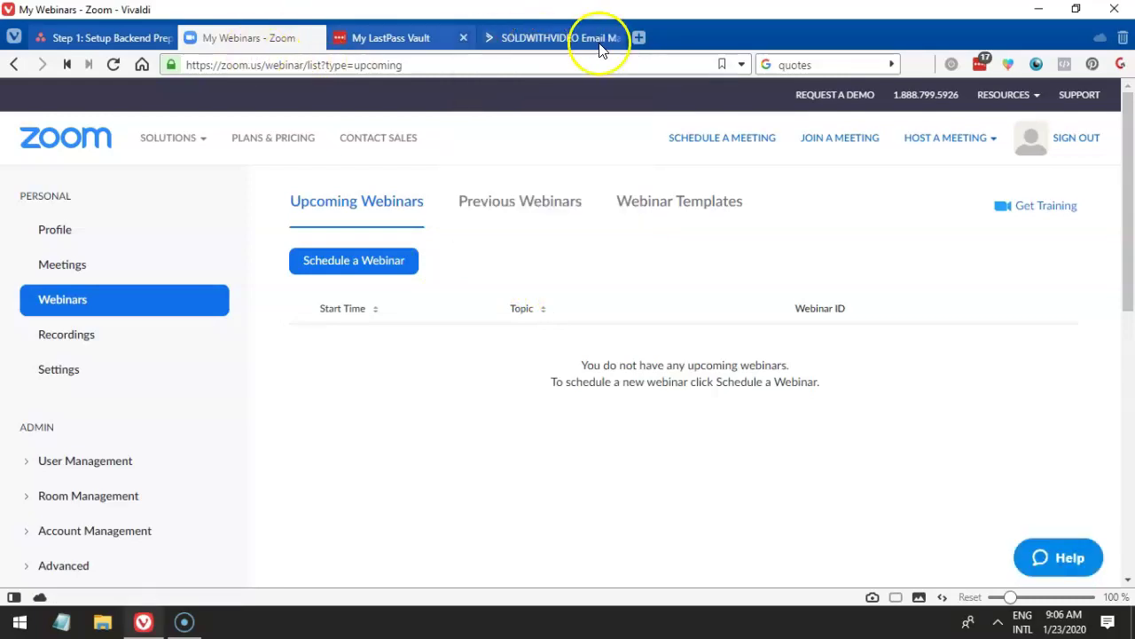
# - Close the LastPass Vault tab and return to the Zoom webinars tab
pyautogui.click(456, 38)
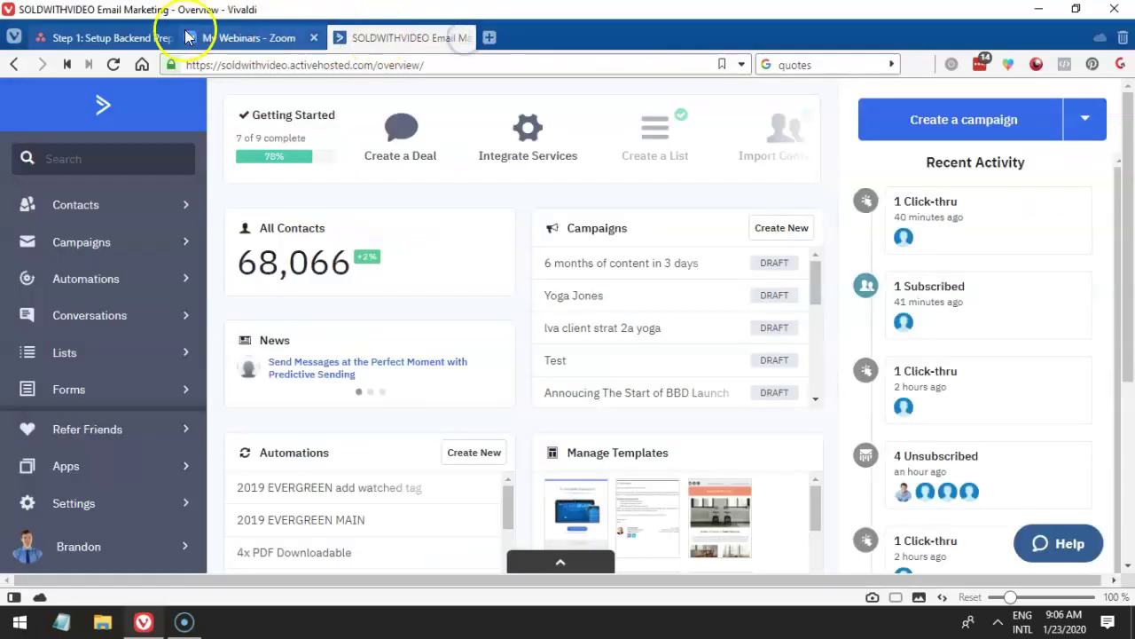
pyautogui.click(188, 34)
pyautogui.click(393, 38)
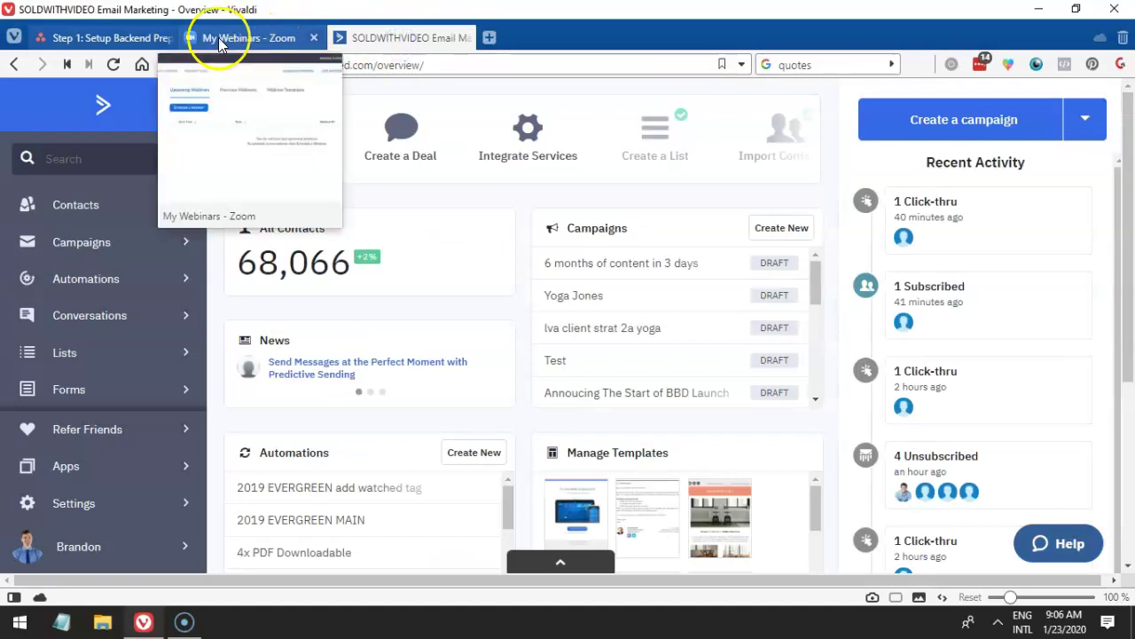
pyautogui.click(218, 37)
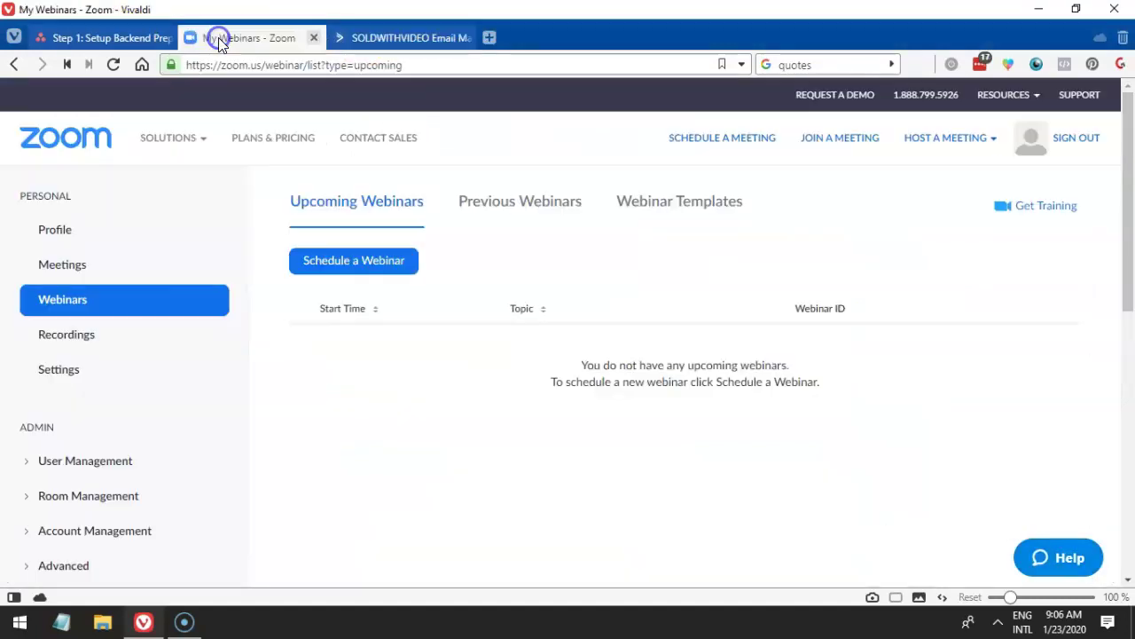
pyautogui.click(97, 37)
# - Check the Setup the Webinar in Zoom subtask in Asana, then go back to Zoom's My Webinars
pyautogui.click(386, 290)
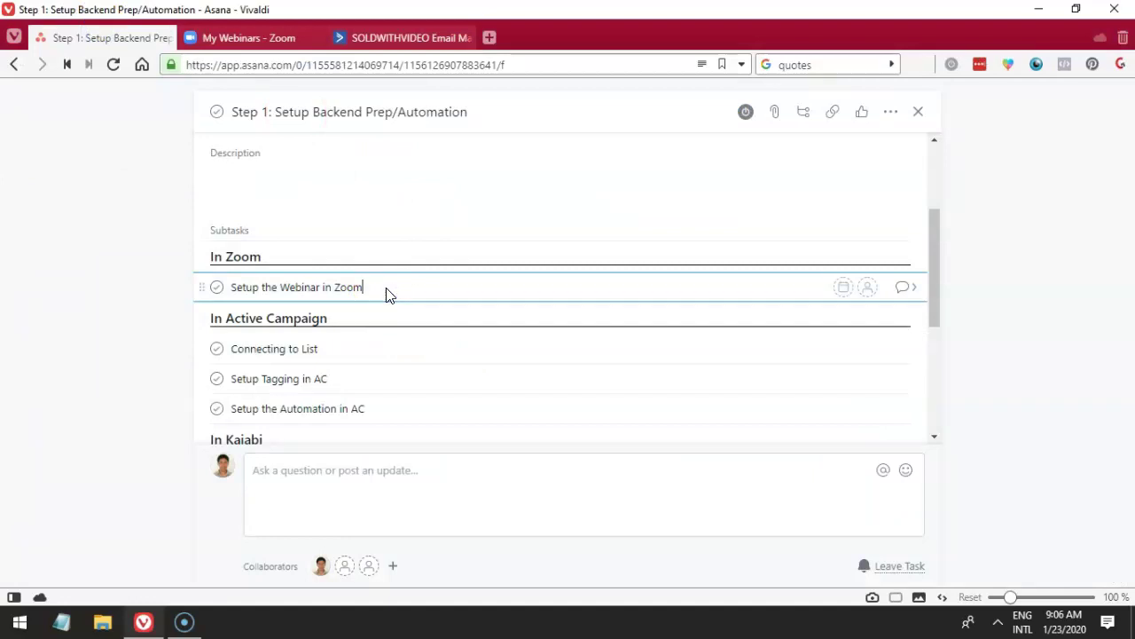
pyautogui.click(390, 288)
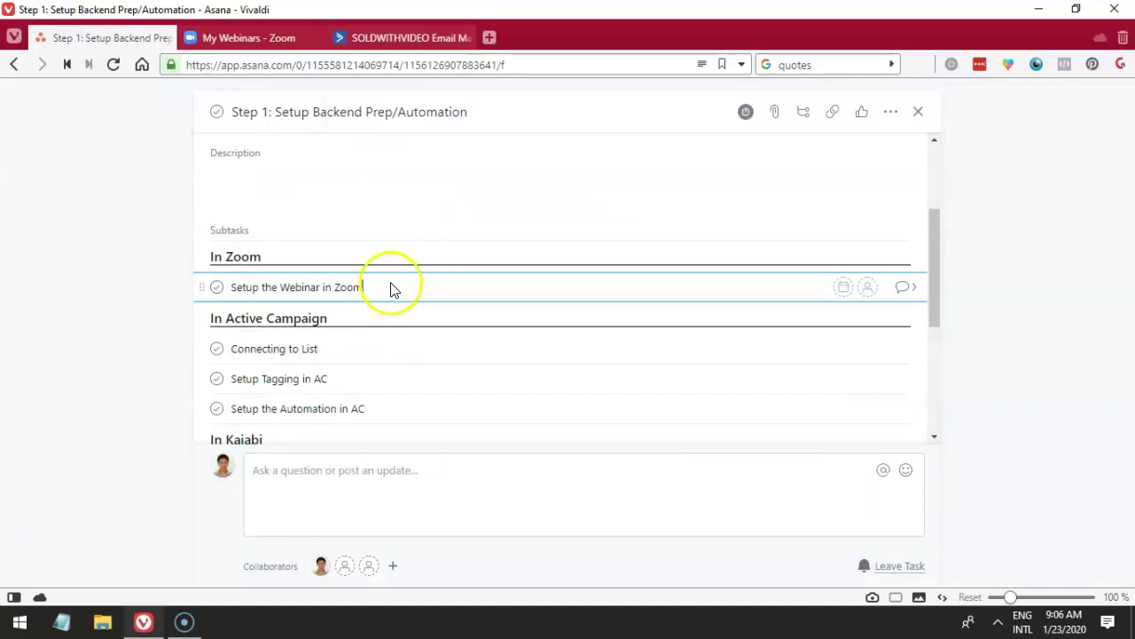
pyautogui.click(241, 39)
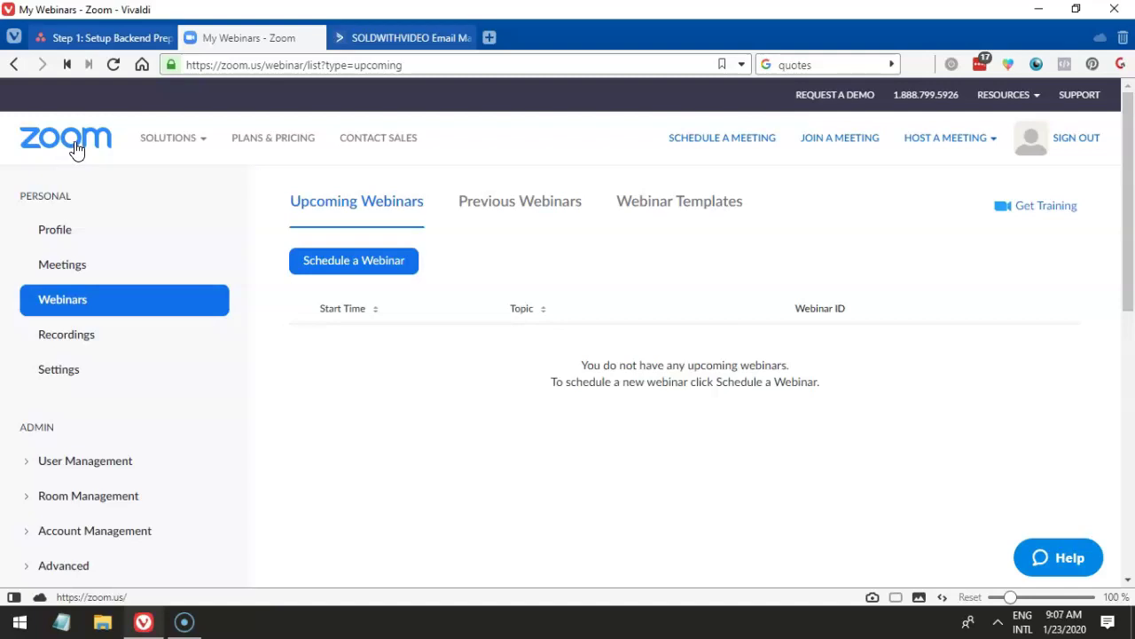
# - Load zoom.us in a second tab from the Zoom logo, keeping the My Webinars tab open
pyautogui.moveTo(146, 140)
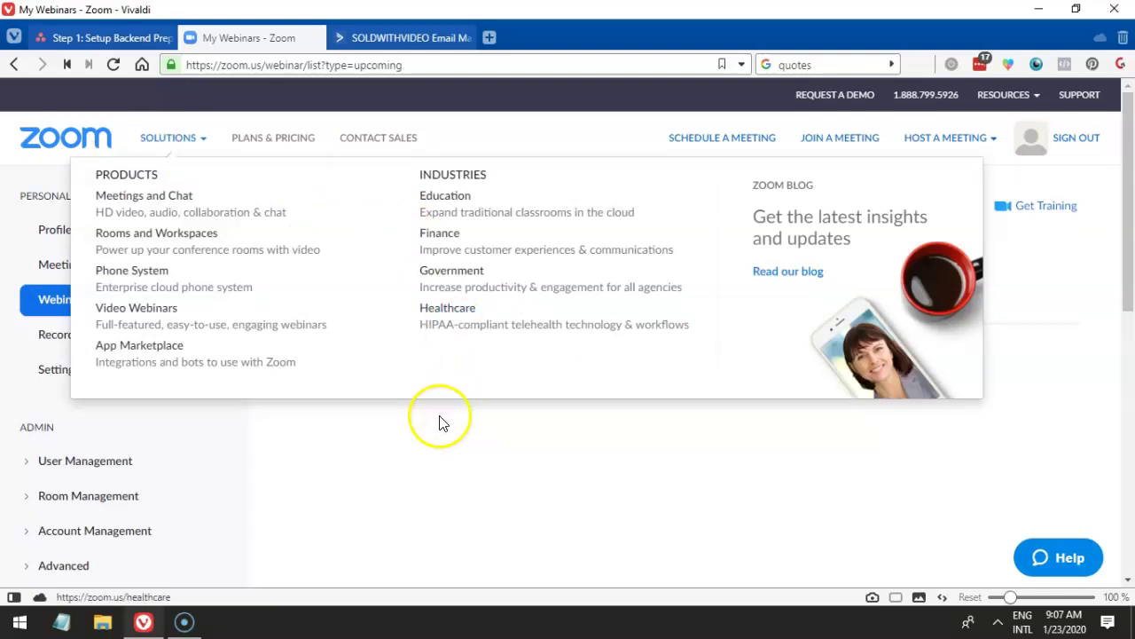
pyautogui.click(434, 456)
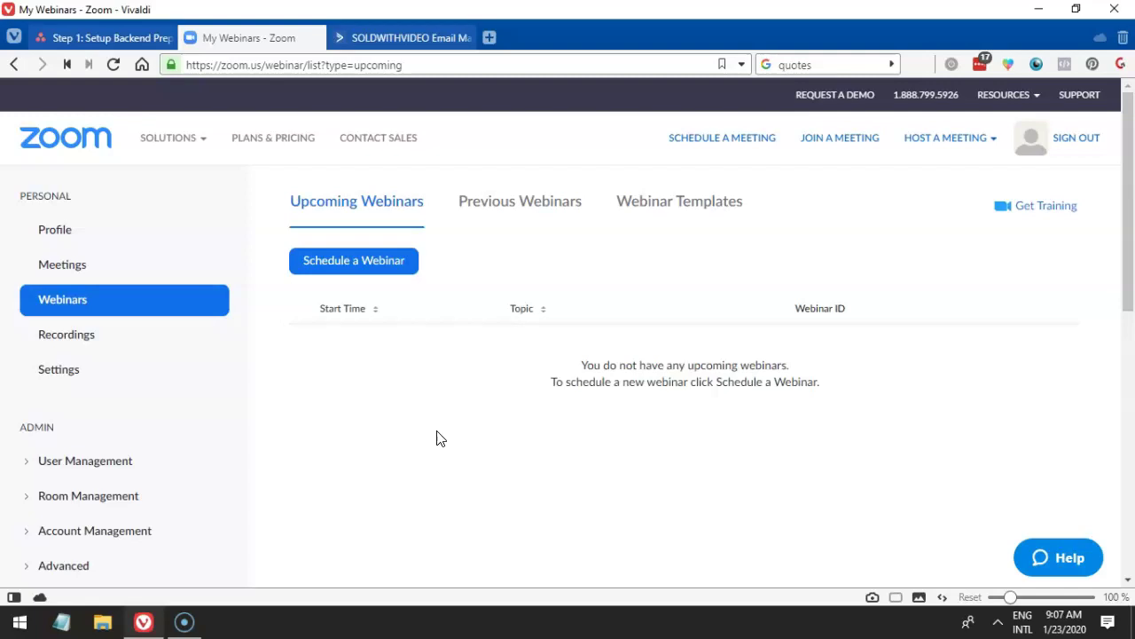
pyautogui.moveTo(167, 137)
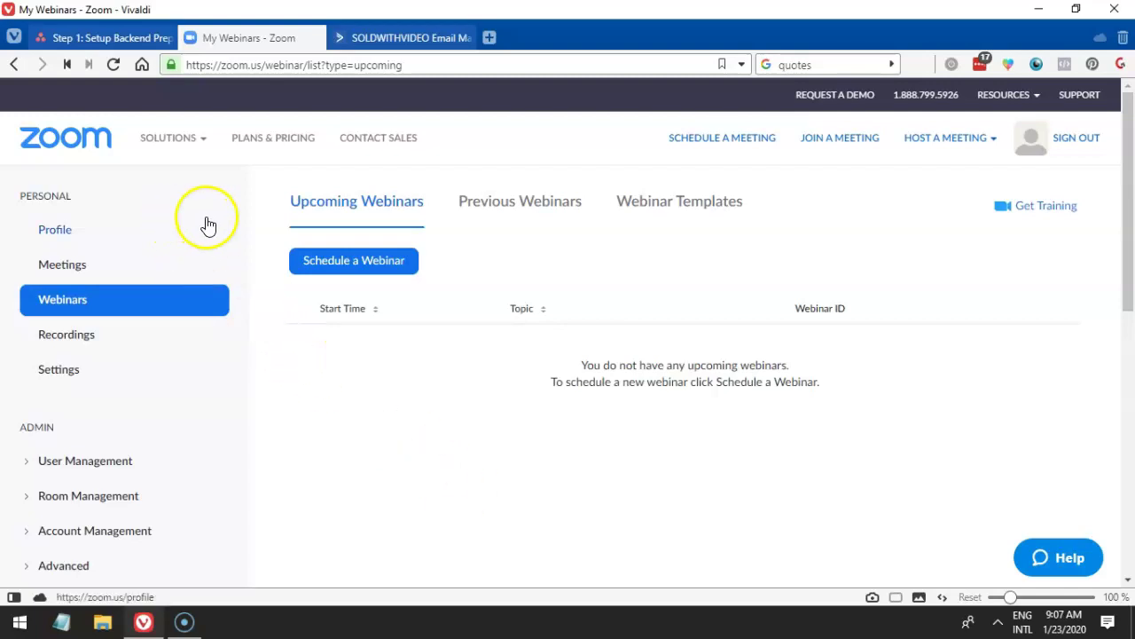
pyautogui.click(297, 396)
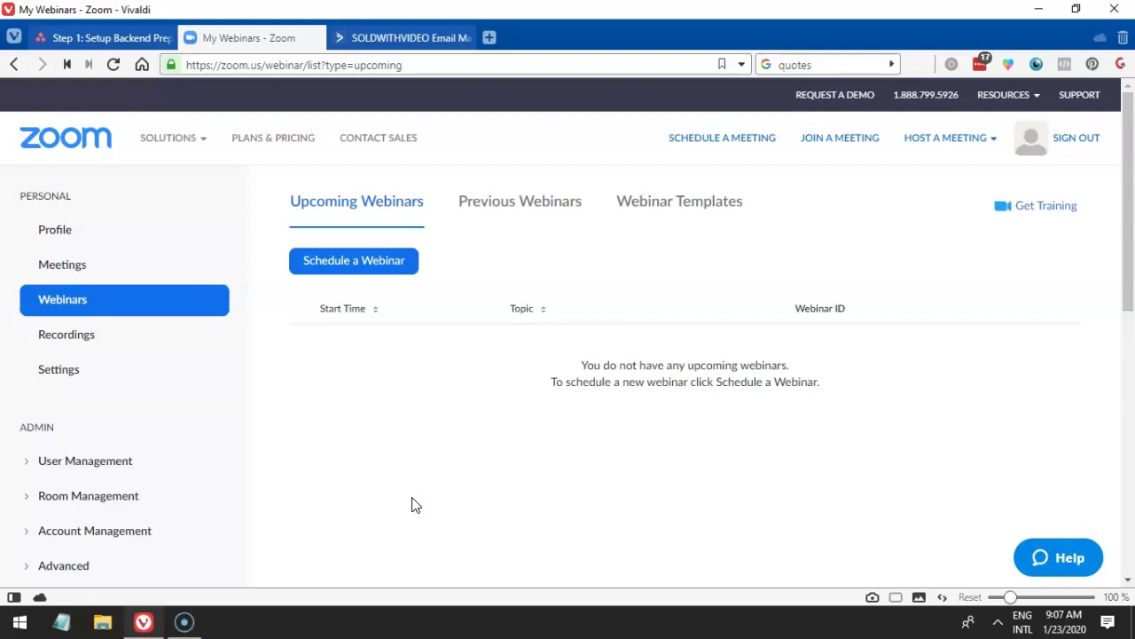
pyautogui.click(433, 518)
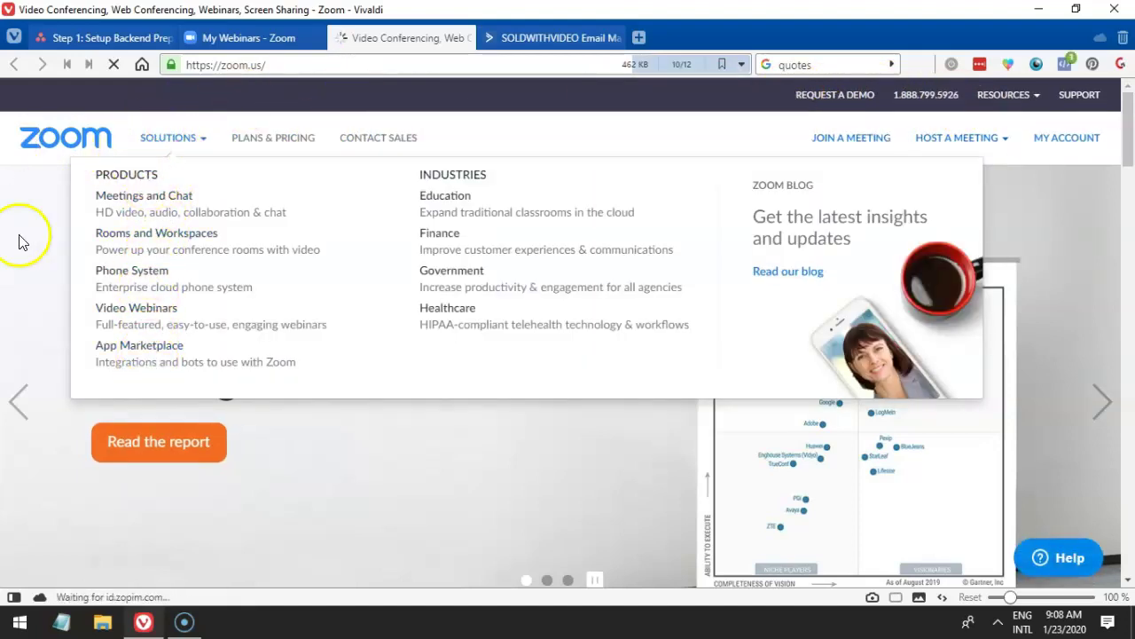
pyautogui.scroll(-10, 18, 266)
pyautogui.scroll(-20, 140, 335)
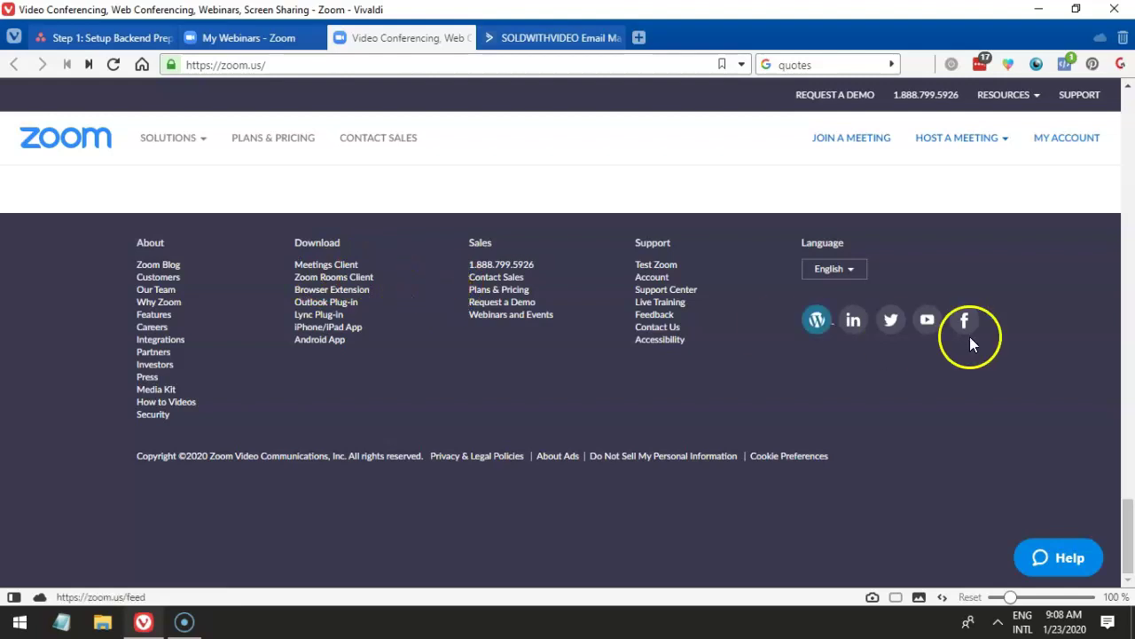
pyautogui.moveTo(1128, 519); pyautogui.dragTo(1127, 102)
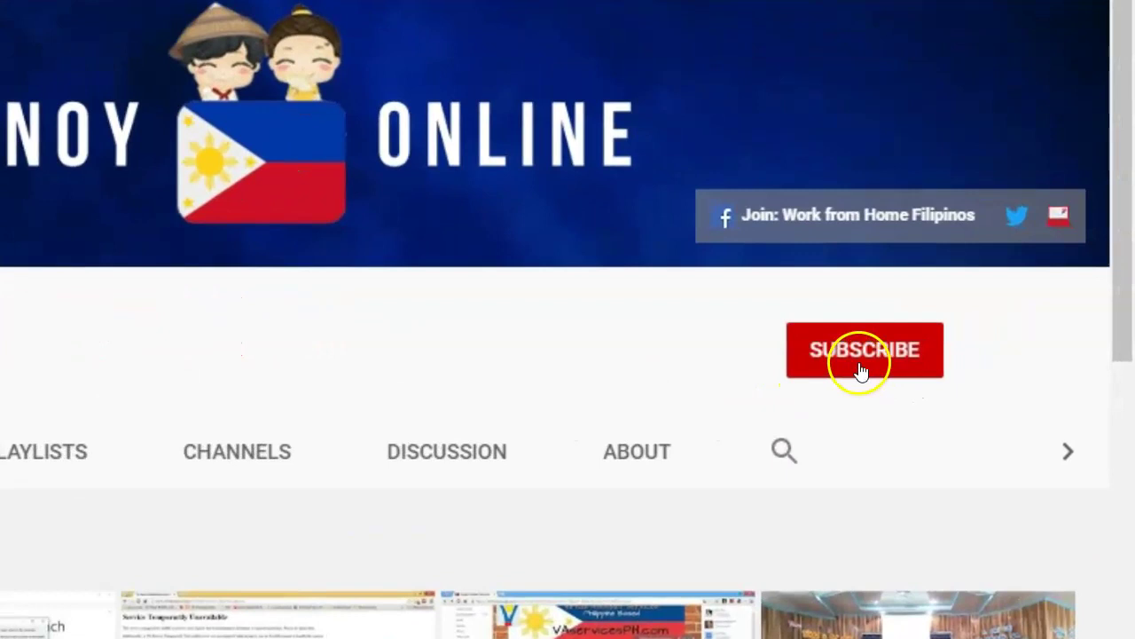
# - Subscribe to Pinoy Online and set the channel's notification bell to All
pyautogui.click(984, 330)
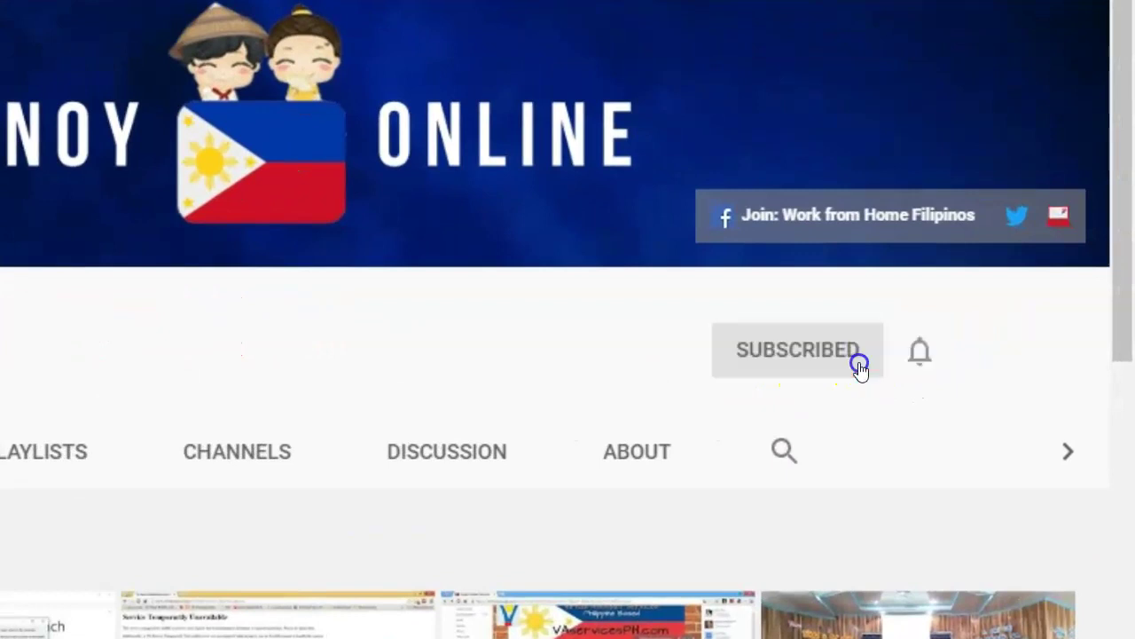
pyautogui.click(919, 352)
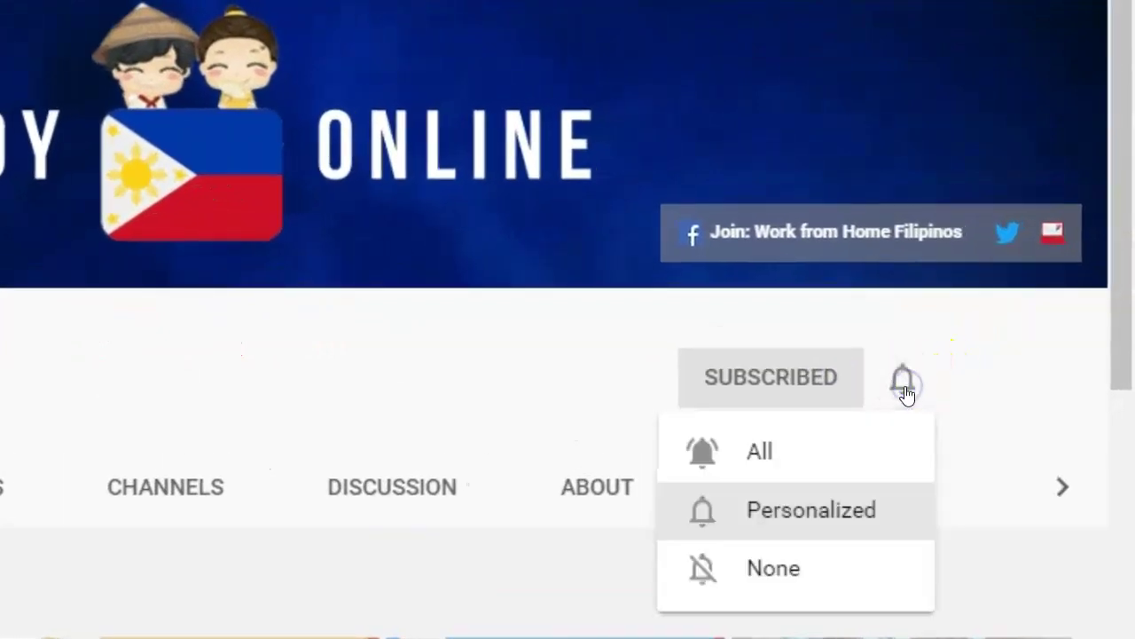
pyautogui.click(838, 449)
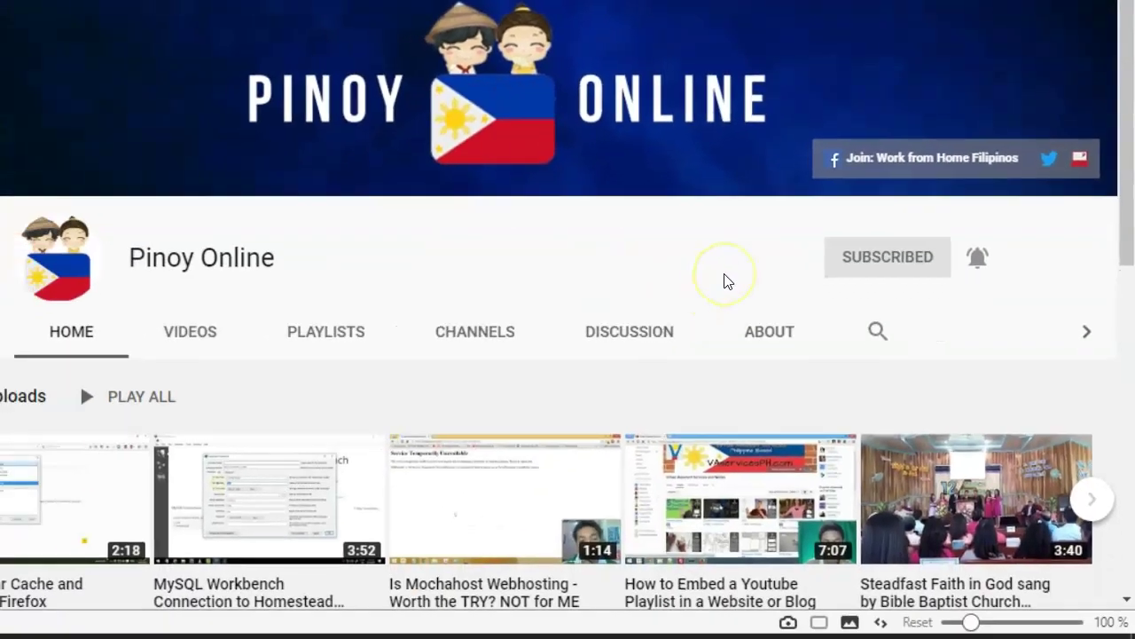